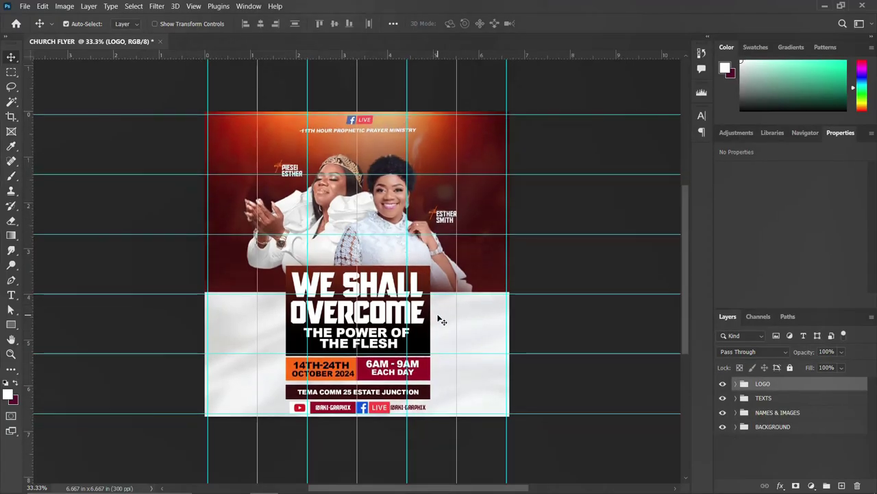
Start a new document, confirming width and height of 2000 px at 300 ppi resolution
scroll(442, 321, "up", 1)
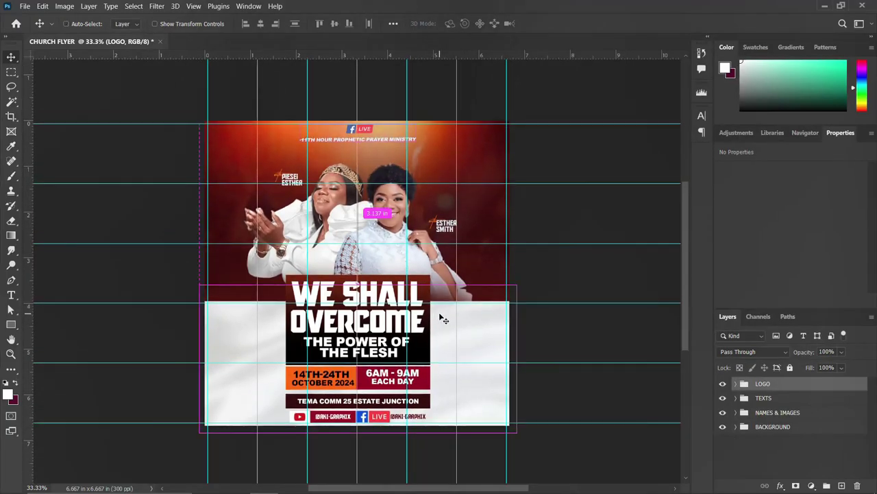
scroll(442, 320, "up", 1)
scroll(441, 318, "down", 1)
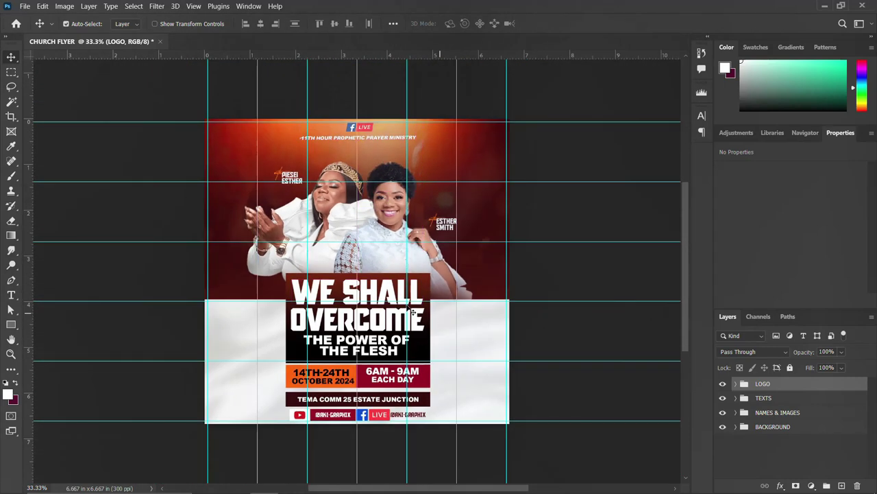
scroll(333, 247, "up", 1)
scroll(333, 247, "down", 1)
scroll(406, 286, "up", 1)
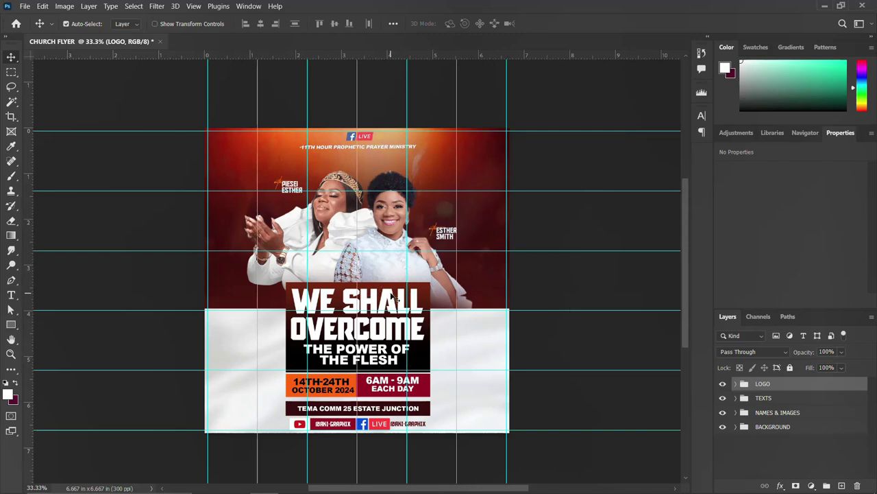
scroll(379, 272, "down", 1)
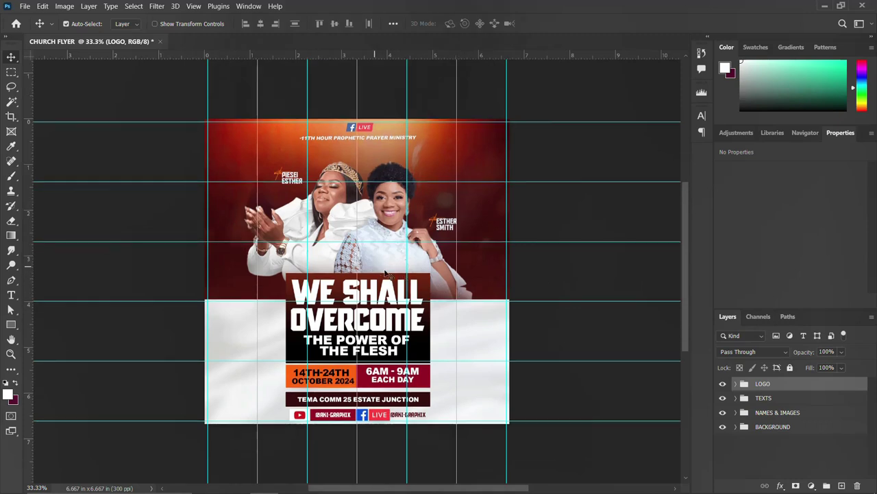
scroll(386, 273, "up", 2)
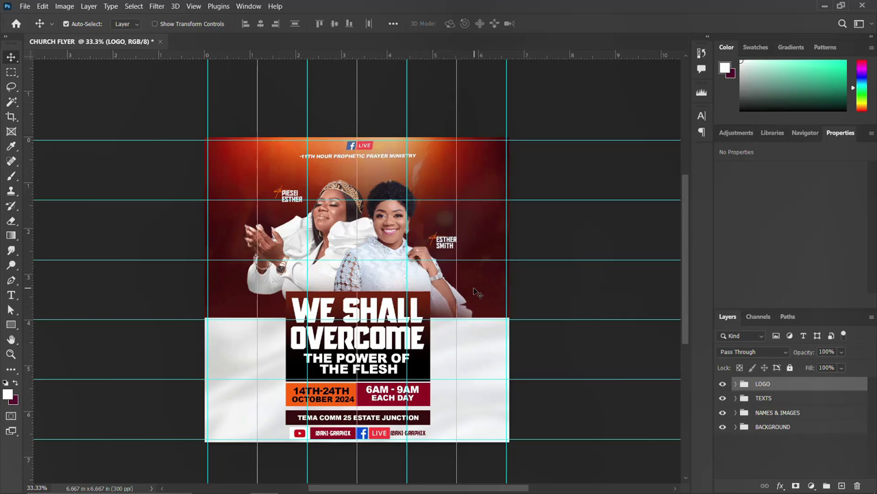
key("ctrl+n")
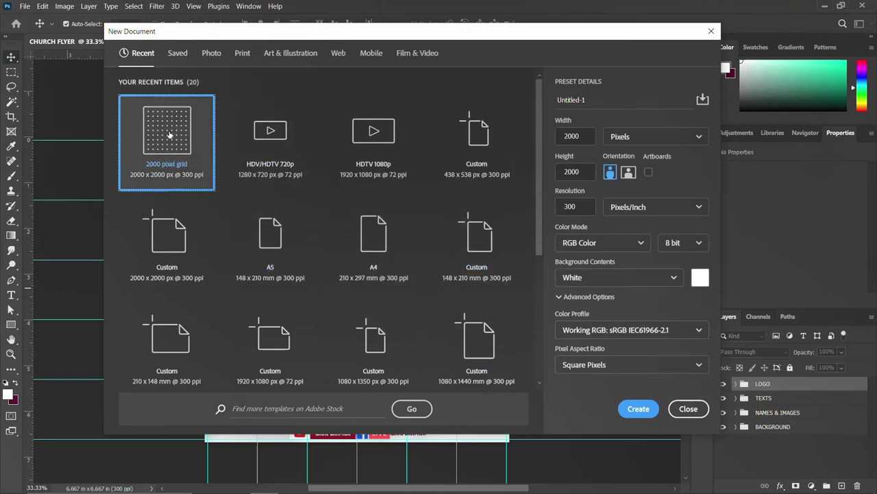
left_click(587, 140)
left_click(559, 172)
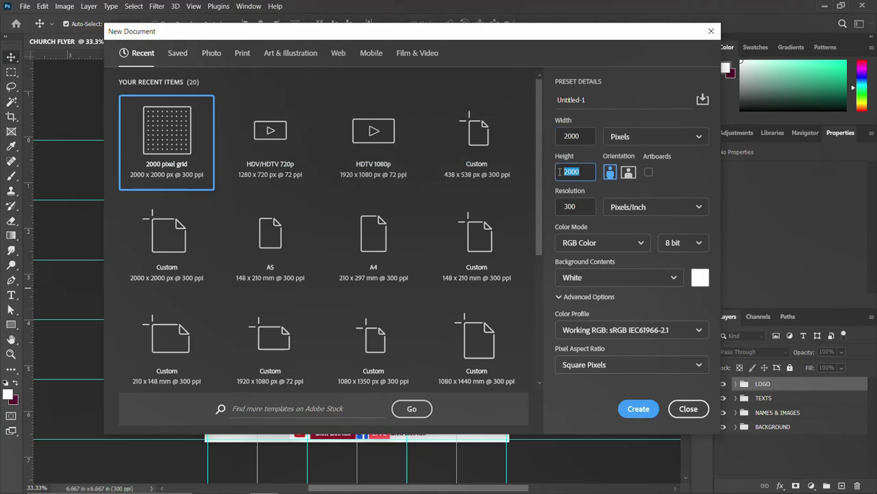
left_click(585, 207)
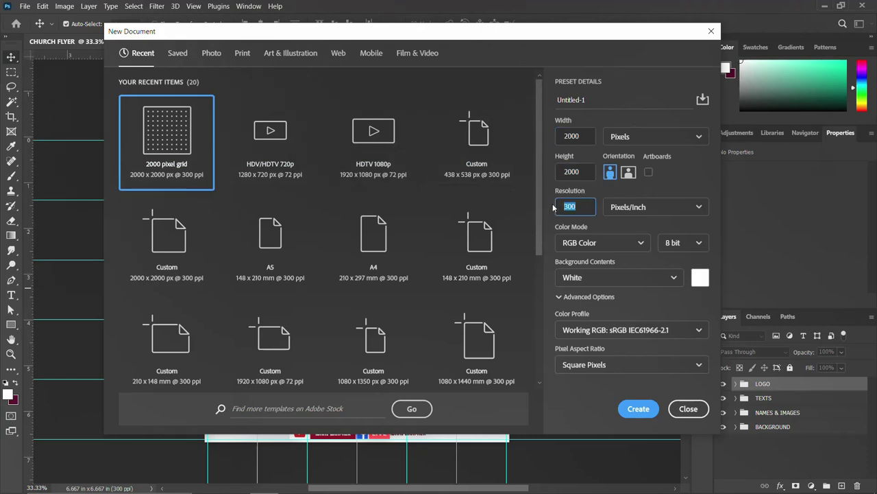
Name the new document CHURCH FLYER and create it
left_click(589, 104)
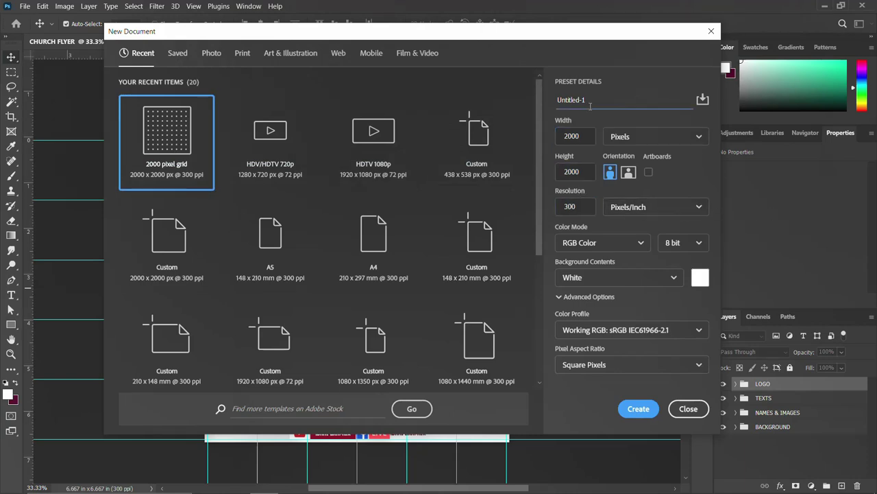
key("ctrl+a")
type("CHURCH FLYER")
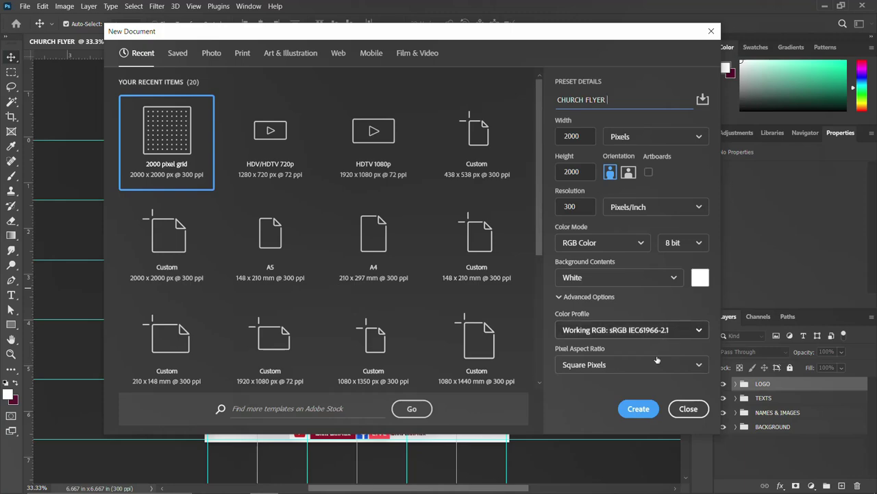
left_click(638, 408)
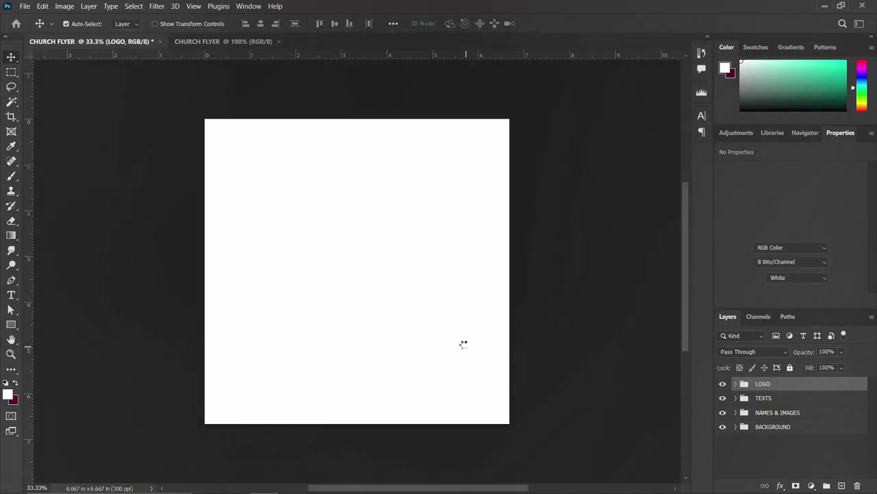
Unlock the Background layer and draw a rectangle spanning the entire canvas
left_click(857, 389)
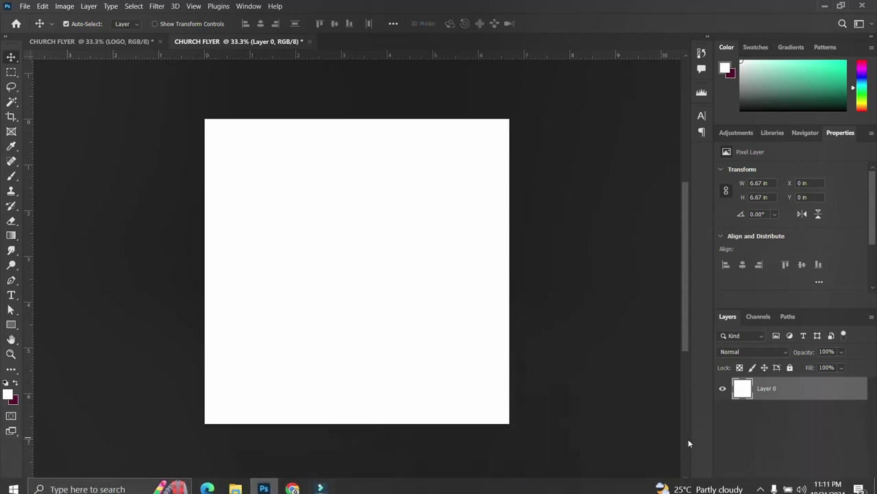
left_click(11, 325)
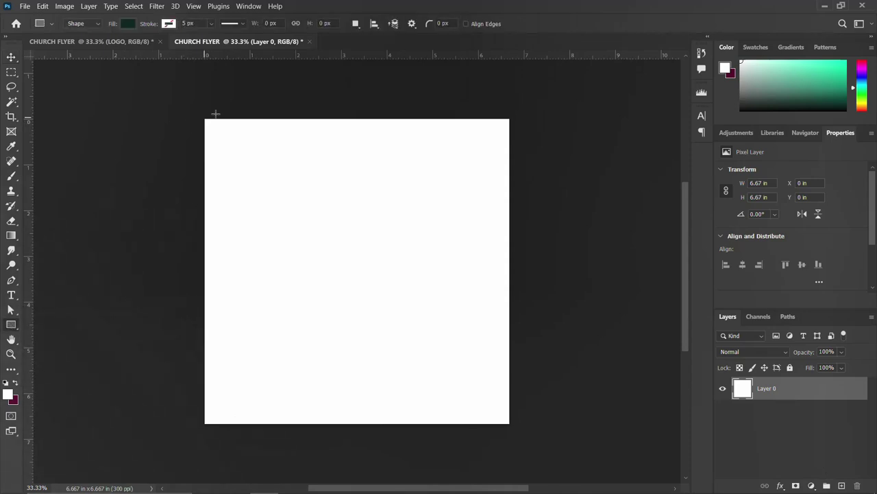
left_click_drag(199, 116, 513, 426)
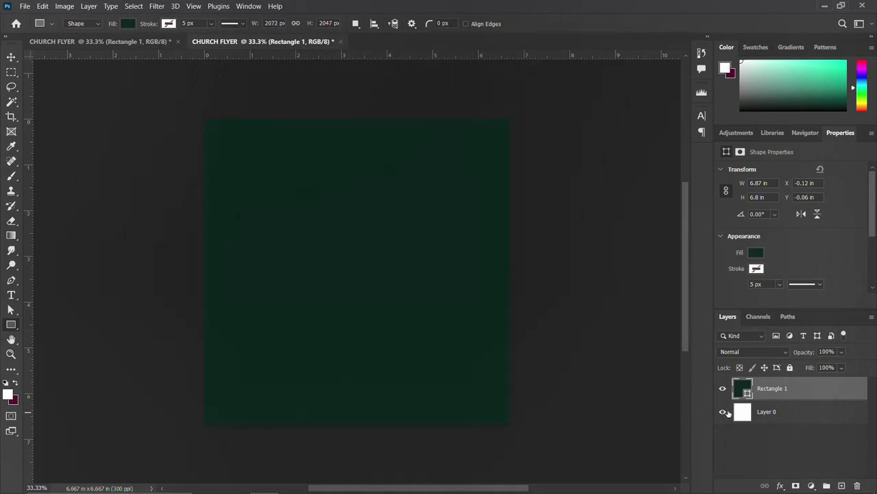
Paste the copied layer style onto the rectangle and set gradient stops to b93716 and 2c0404
right_click(804, 389)
left_click(681, 283)
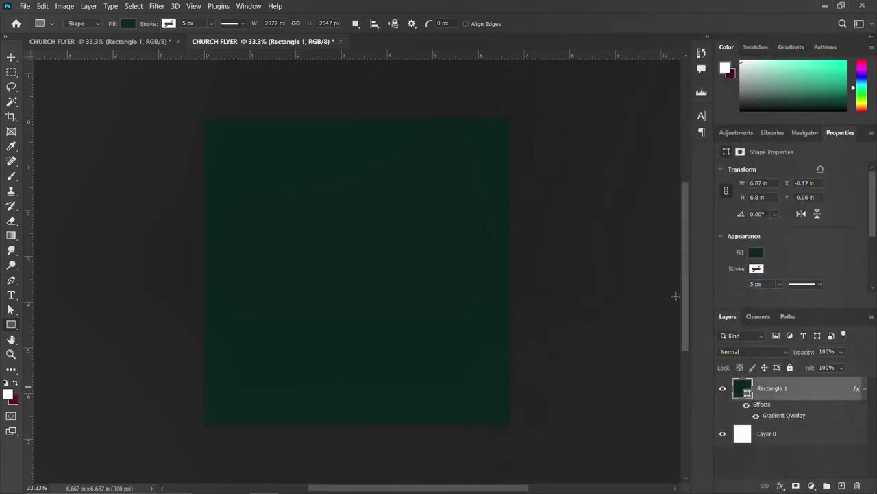
double_click(786, 416)
left_click(689, 159)
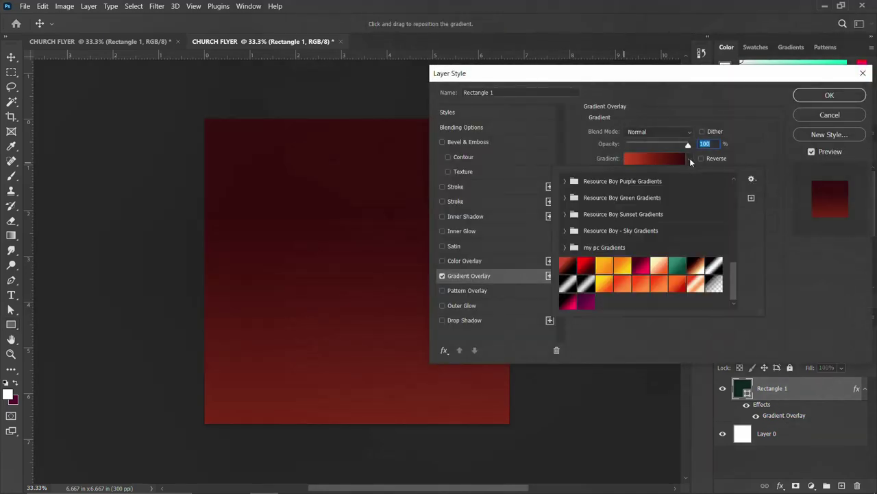
left_click(648, 158)
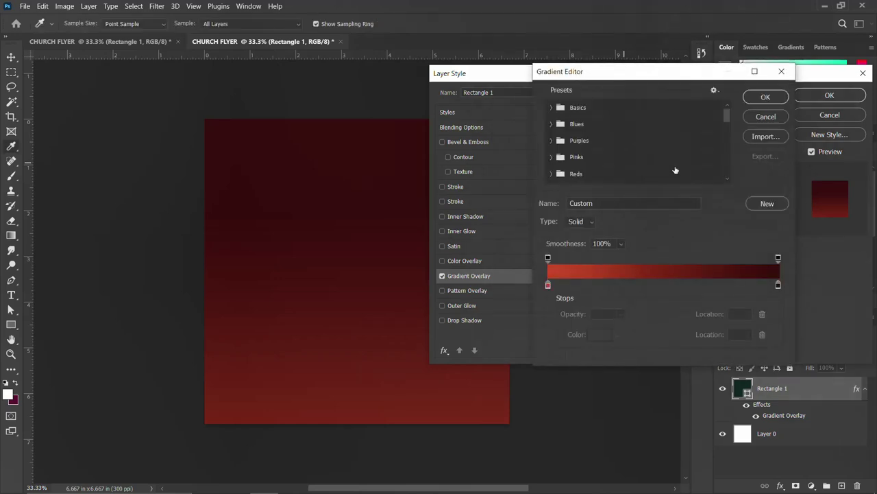
left_click(548, 286)
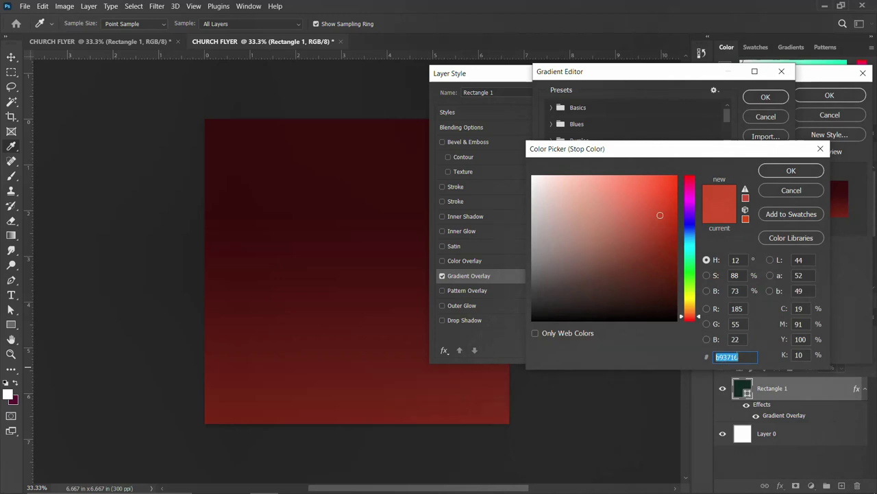
left_click(791, 170)
left_click(778, 286)
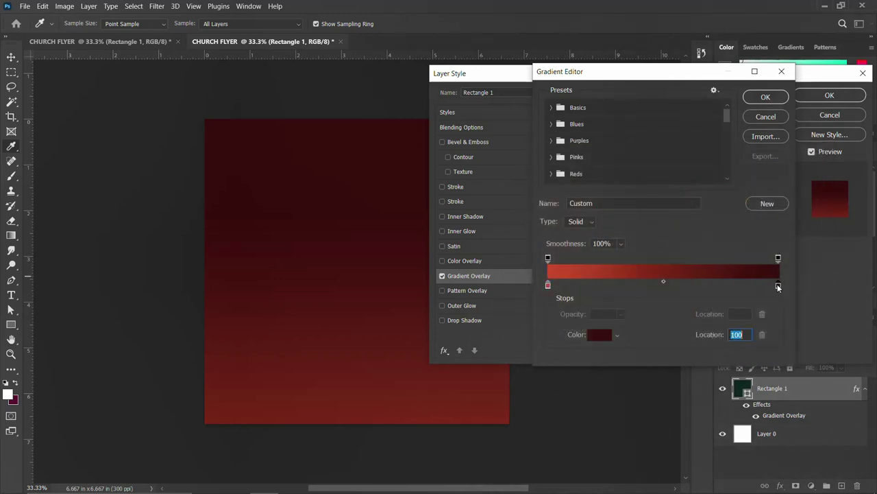
double_click(778, 285)
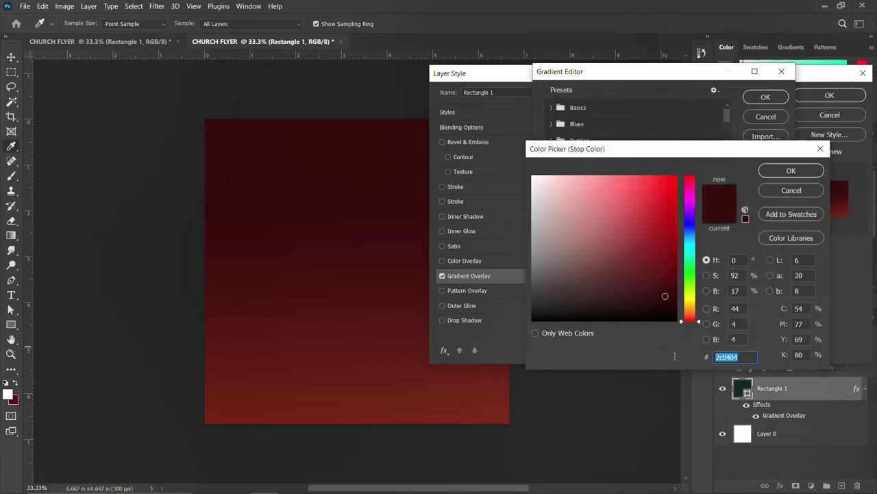
left_click(794, 172)
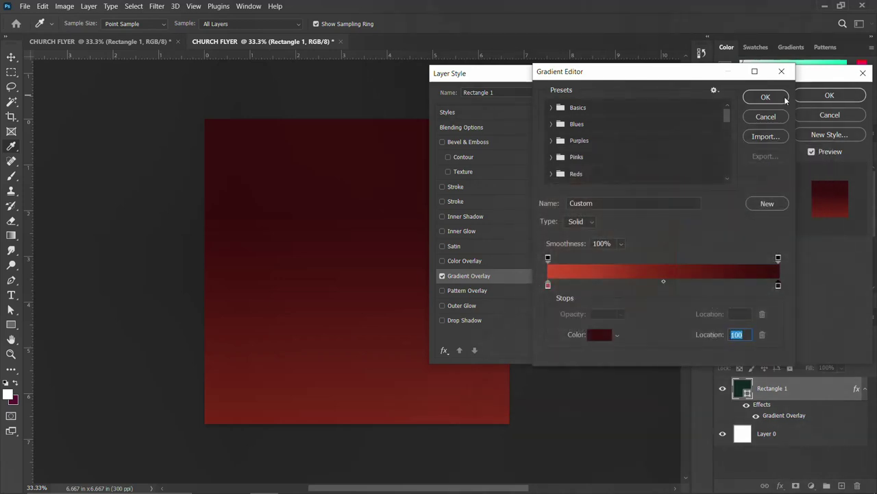
left_click(785, 99)
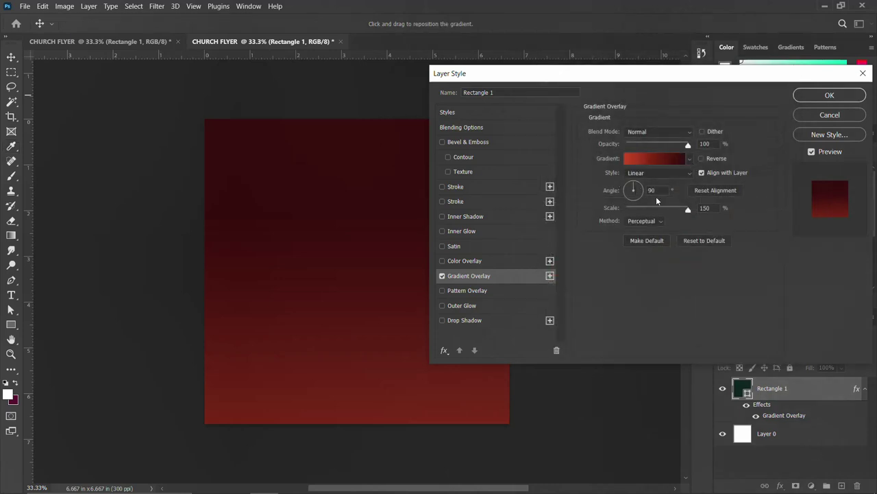
Keep the gradient Linear at 90° and apply the Gradient Overlay
left_click_drag(656, 190, 641, 190)
left_click(656, 176)
left_click(643, 183)
left_click(828, 95)
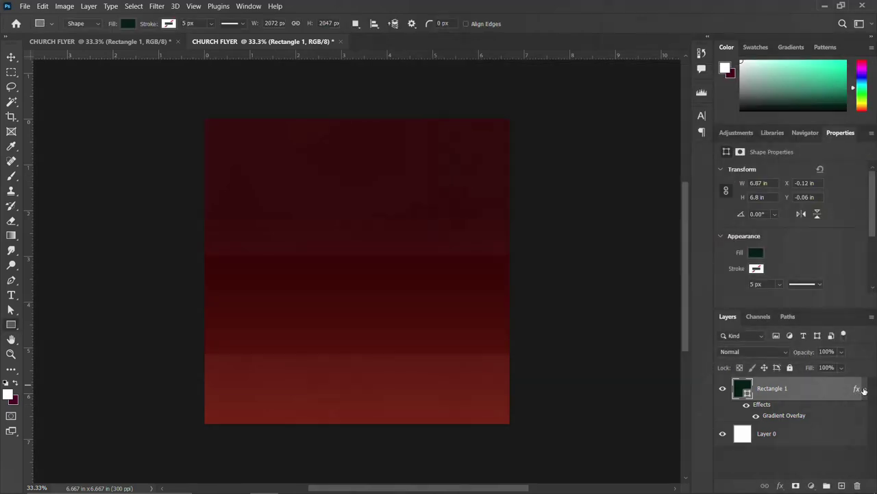
left_click(863, 390)
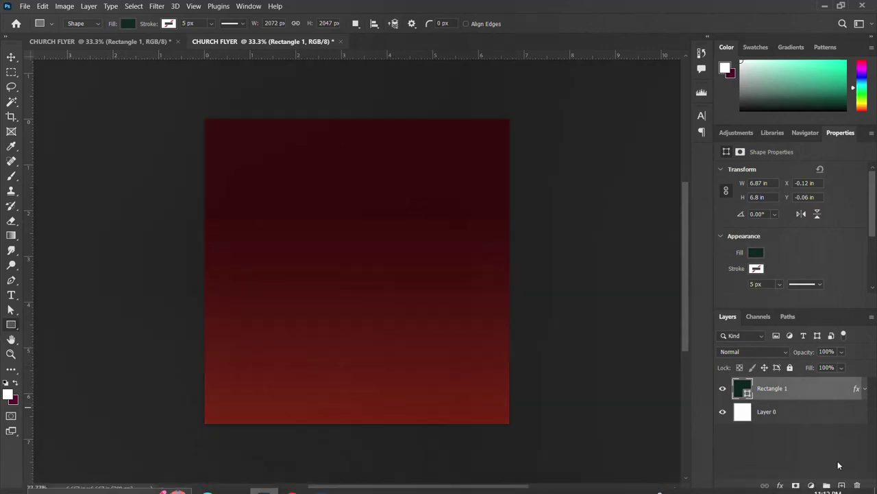
Draw a white rectangle over the canvas's lower half and nudge it down to Y 3.91 in
left_click(842, 485)
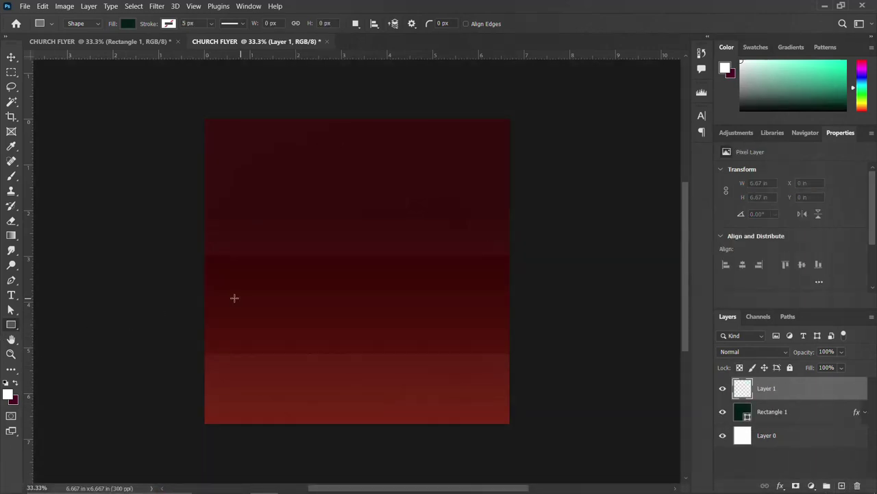
left_click_drag(195, 286, 513, 428)
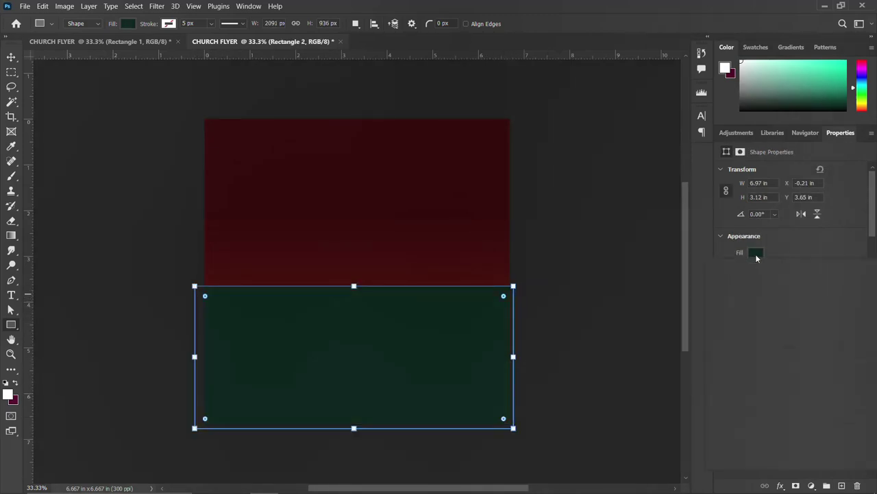
left_click(756, 252)
left_click(762, 312)
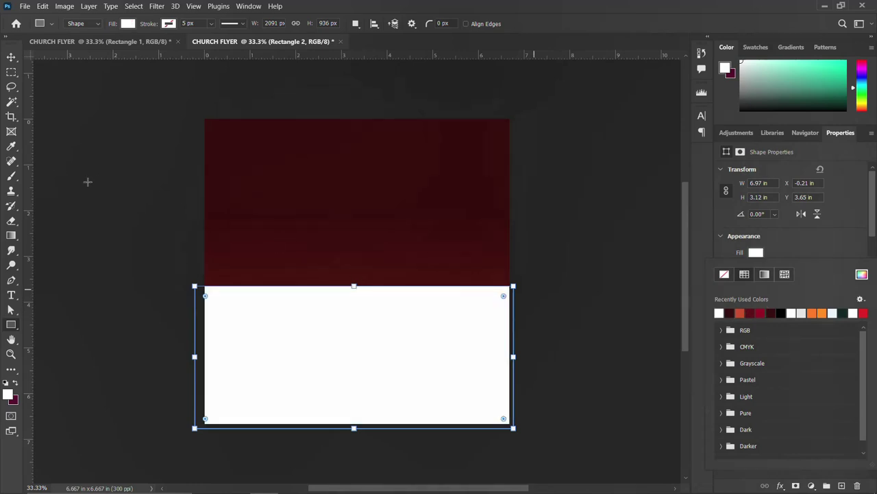
left_click(11, 59)
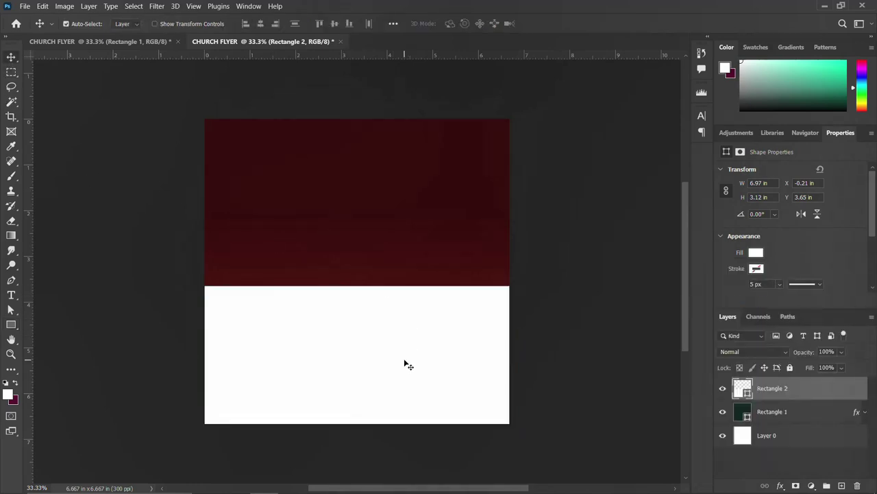
left_click_drag(369, 340, 372, 354)
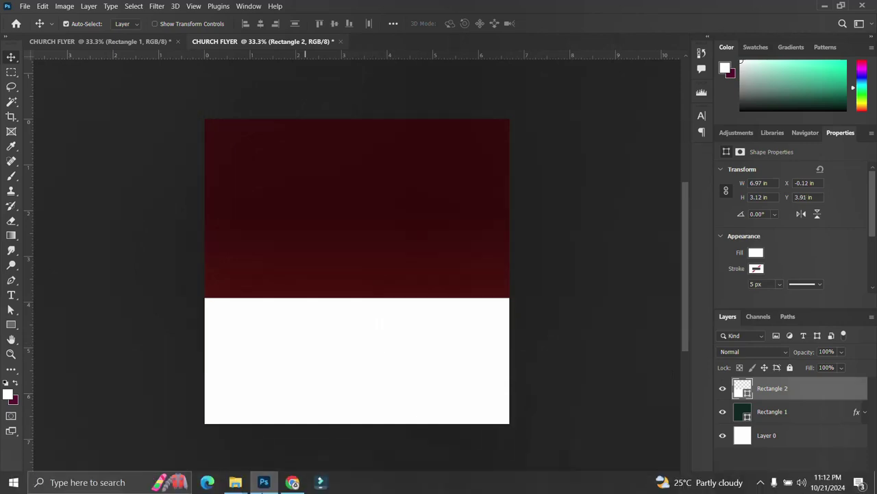
Place the main bg crowd image, enlarged and moved up to the top edge
mouse_move(235, 482)
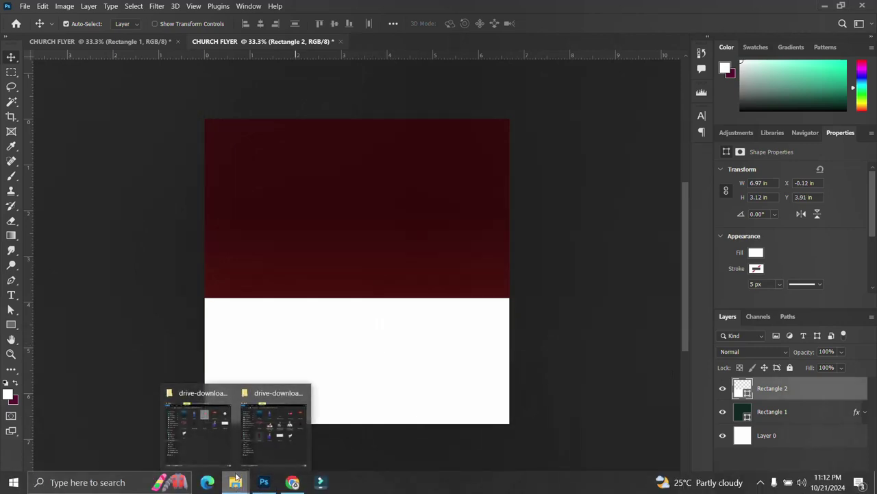
left_click(201, 439)
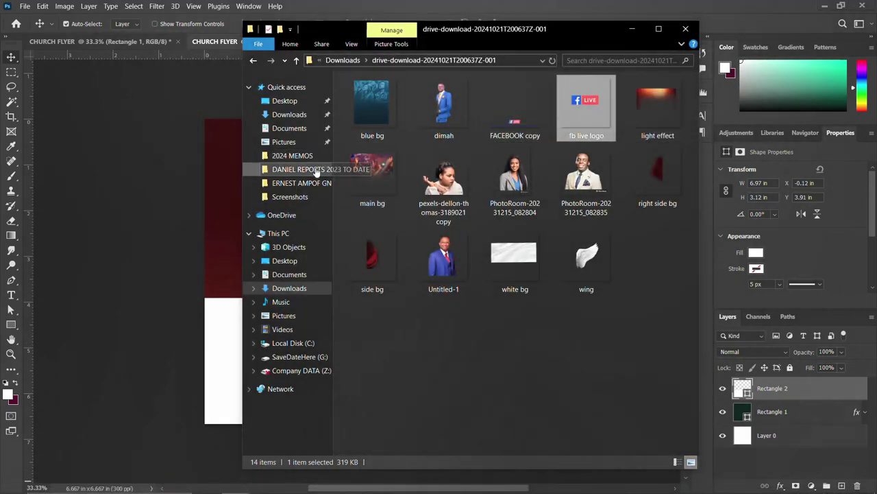
left_click(357, 170)
left_click_drag(371, 168, 190, 204)
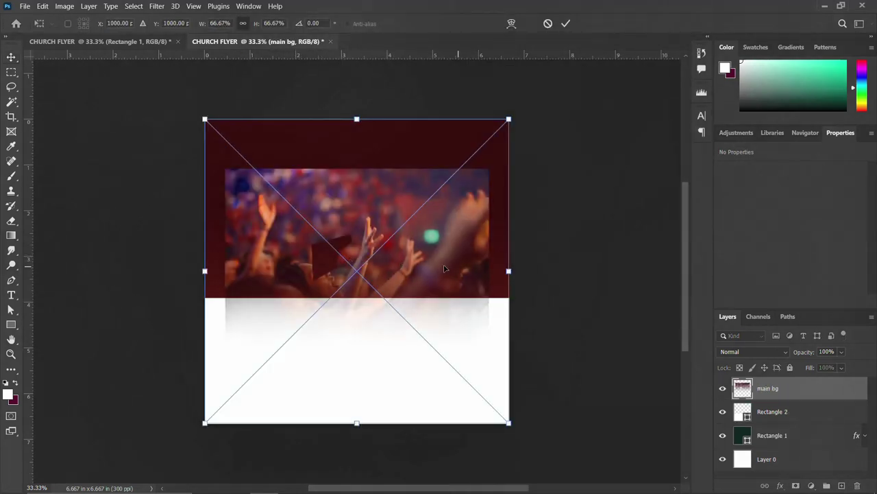
left_click_drag(509, 271, 534, 271)
left_click_drag(420, 250, 417, 235)
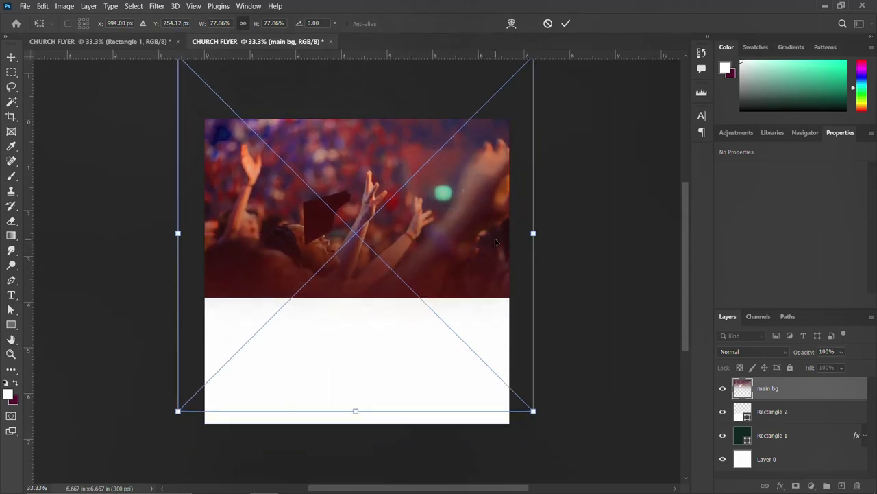
key("Return")
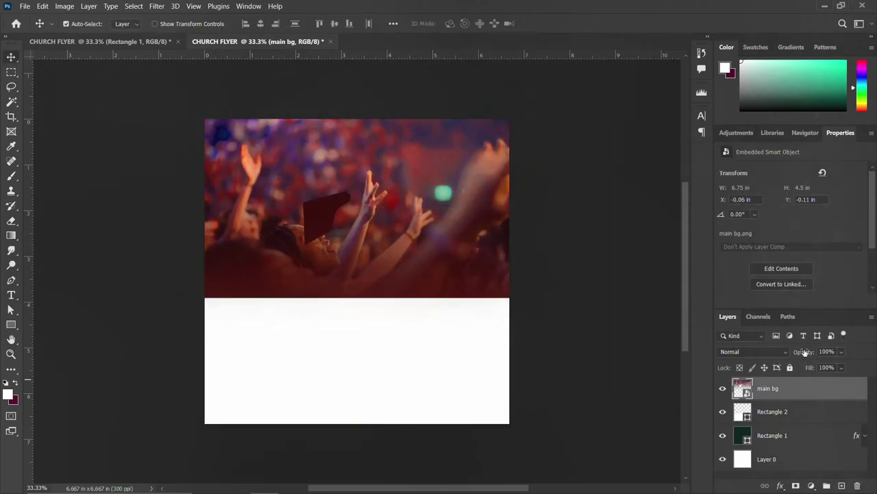
Set the crowd layer's opacity to 50%
left_click(804, 352)
type("50")
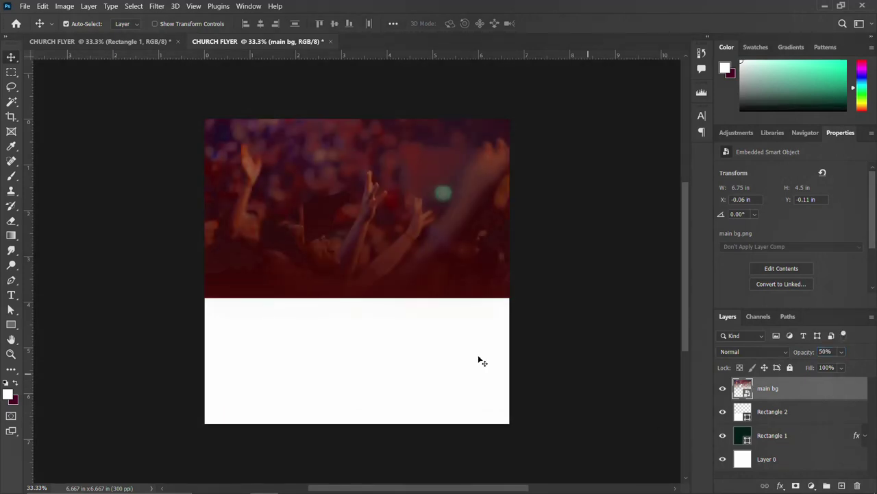
left_click(419, 389)
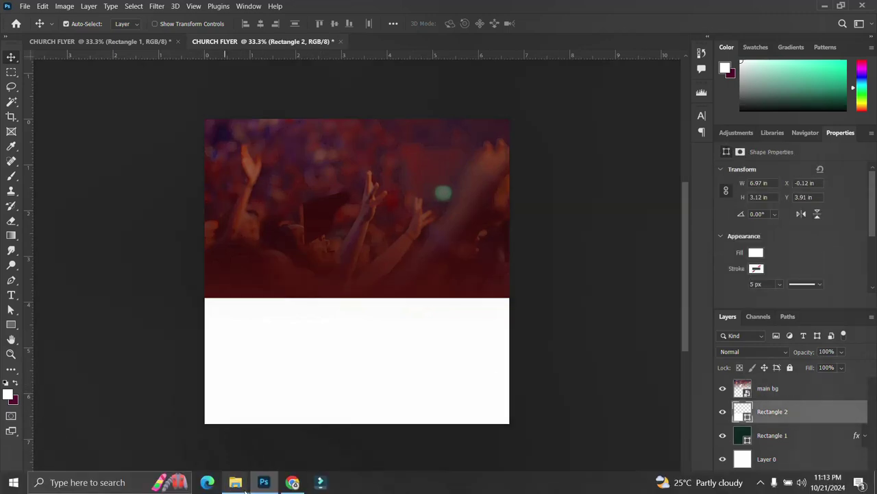
Place the white bg fabric image over the lower section, enlarged, and clip it to Rectangle 2
mouse_move(234, 482)
left_click(206, 432)
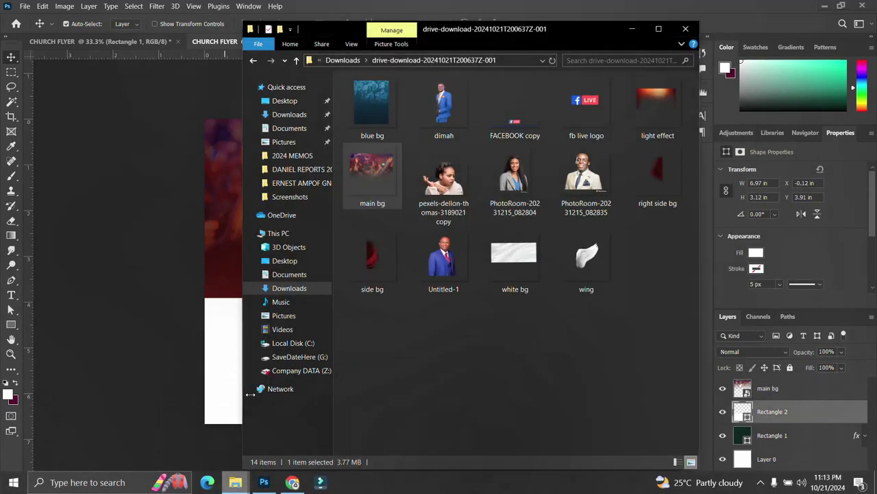
left_click_drag(515, 257, 185, 391)
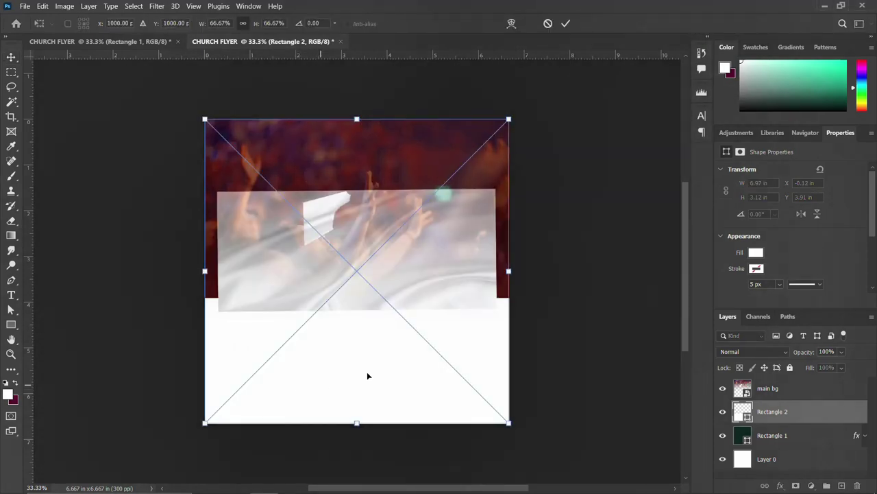
left_click_drag(453, 310, 453, 351)
left_click_drag(456, 383, 455, 393)
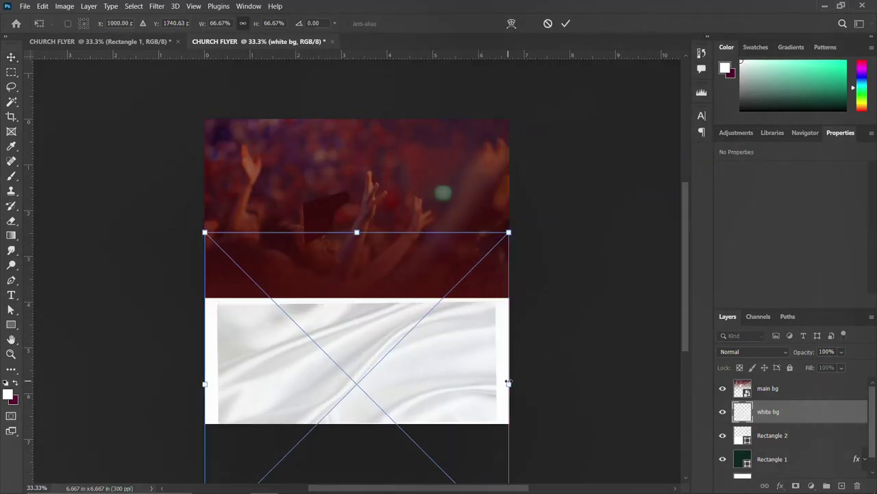
left_click_drag(508, 382, 534, 383)
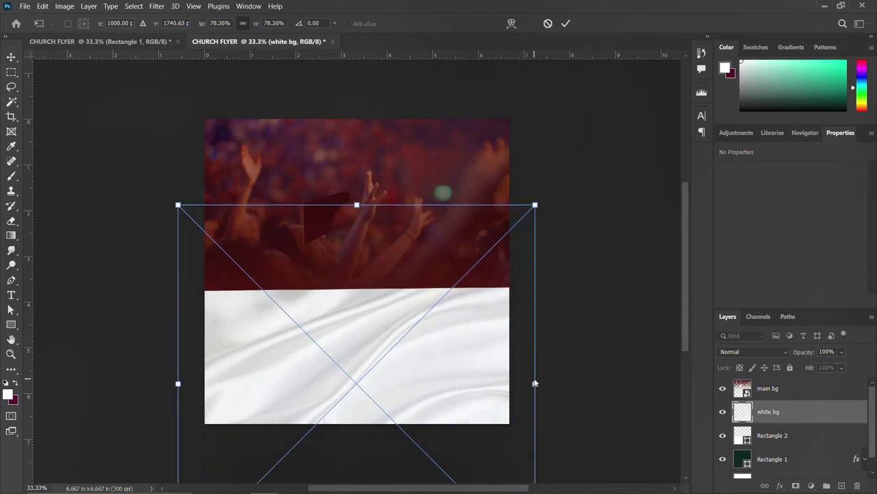
key("Return")
right_click(794, 410)
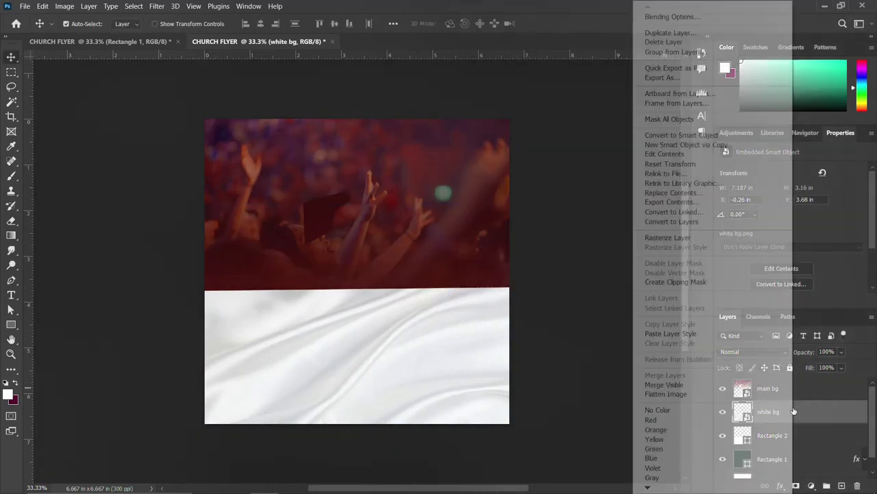
left_click(684, 283)
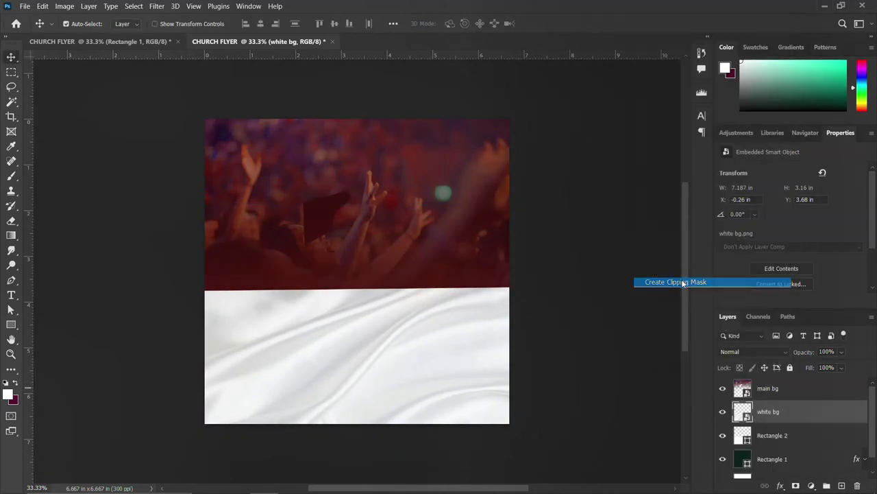
Apply a Gaussian Blur of radius 20 px to the white bg fabric layer
left_click(160, 7)
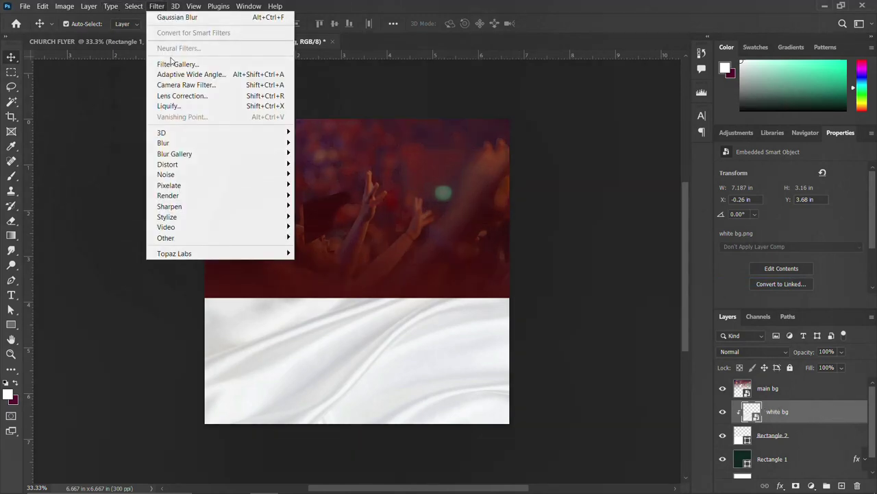
mouse_move(181, 145)
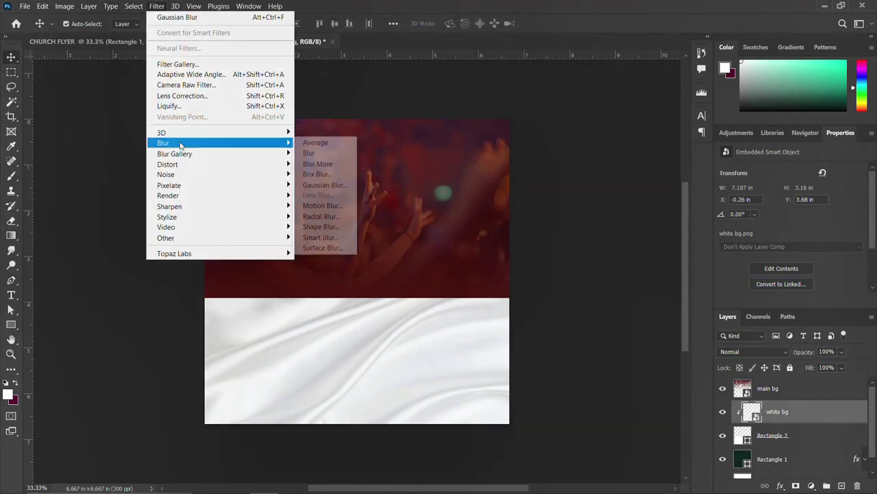
left_click(325, 185)
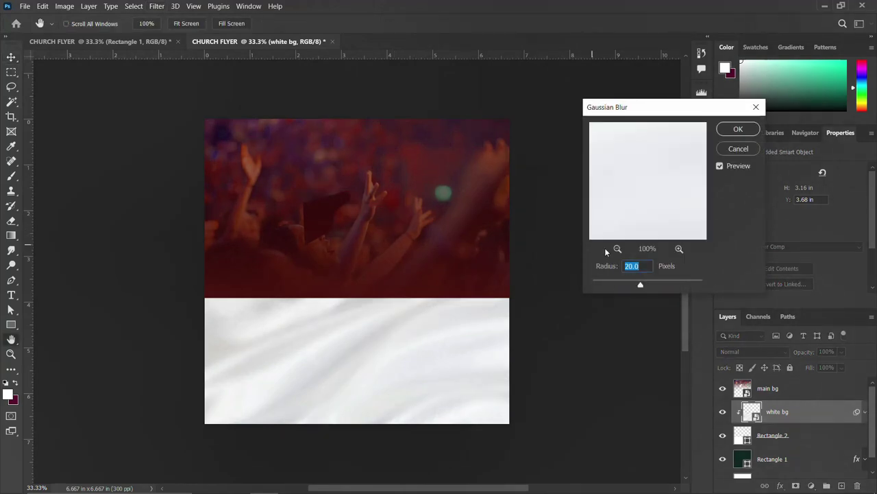
left_click(738, 129)
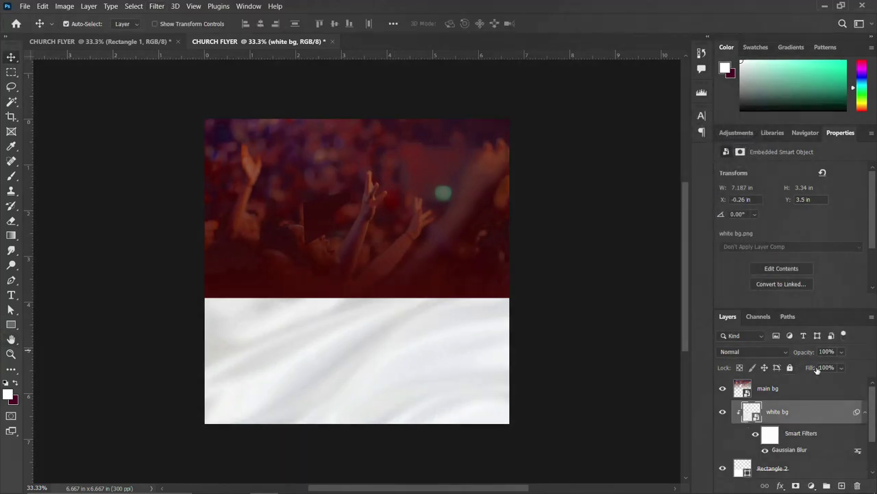
left_click(789, 388)
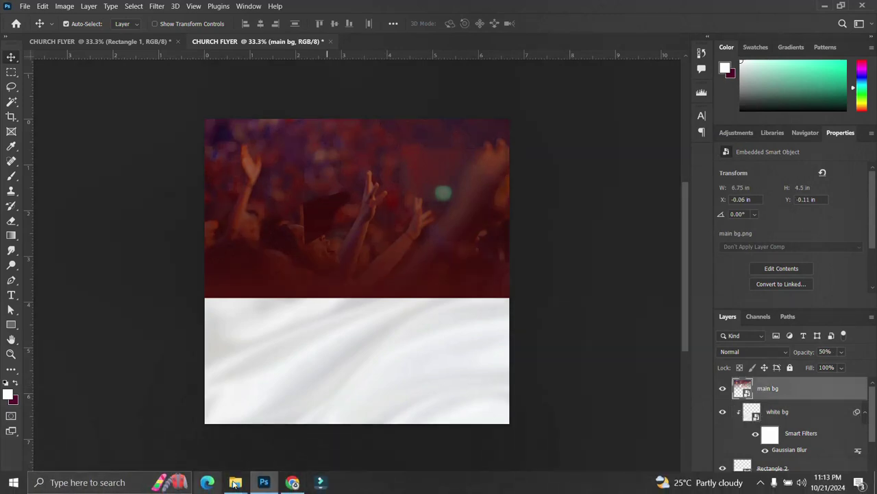
Place the light effect image over the crowd photo, scaled to about 84% and raised upward
mouse_move(235, 481)
left_click(199, 433)
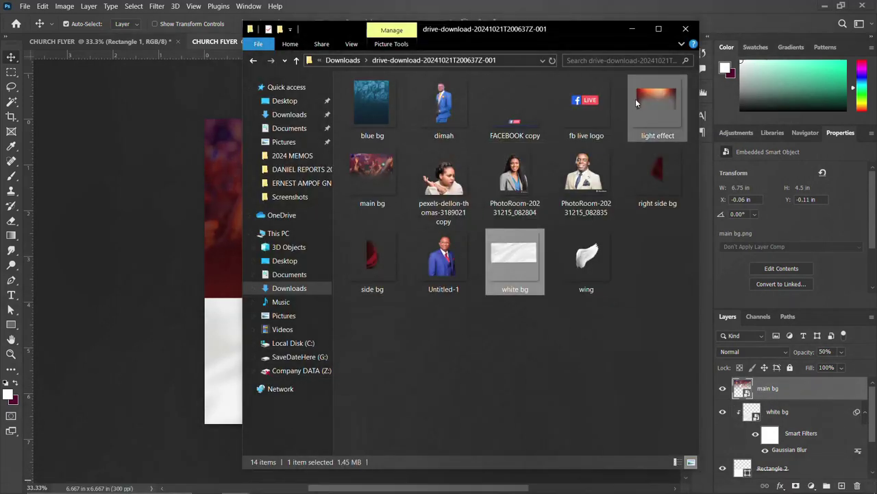
left_click(656, 104)
left_click_drag(656, 105, 167, 201)
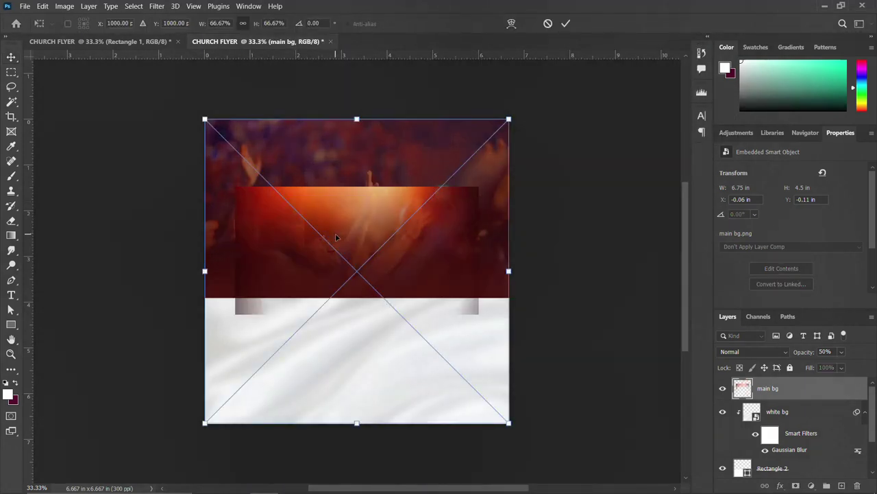
left_click_drag(508, 271, 535, 264)
left_click_drag(439, 206, 429, 181)
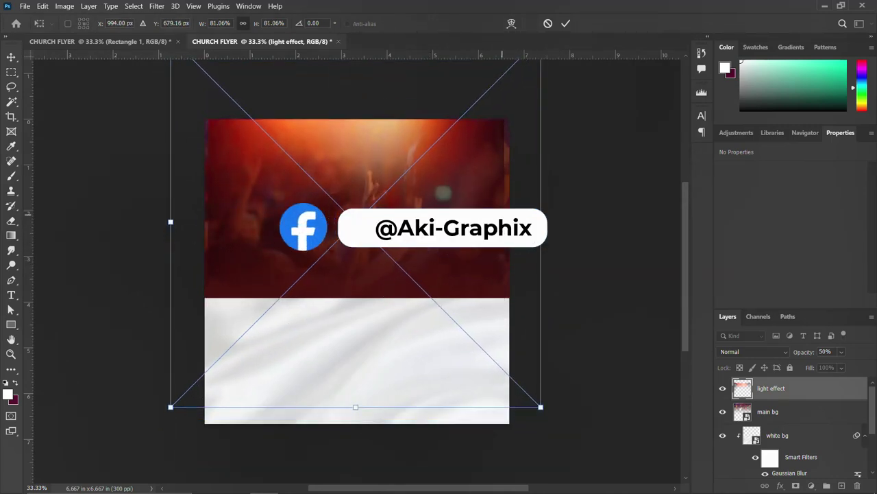
left_click_drag(541, 226, 551, 216)
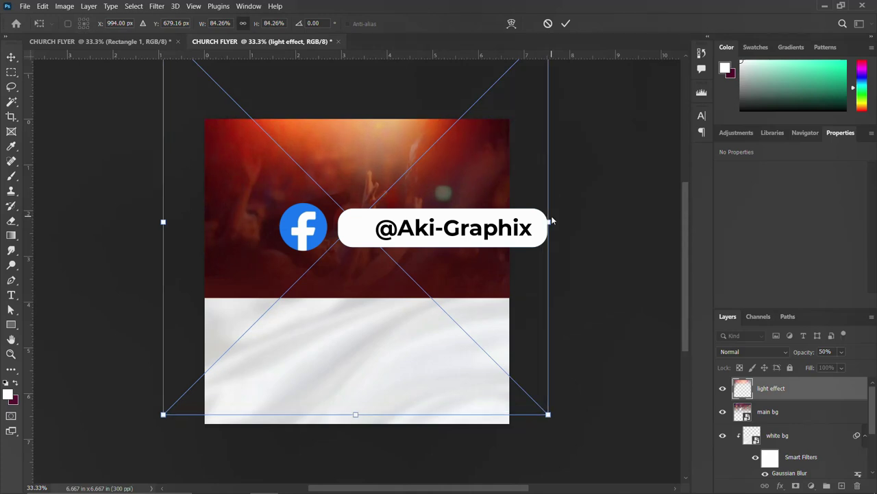
key("Return")
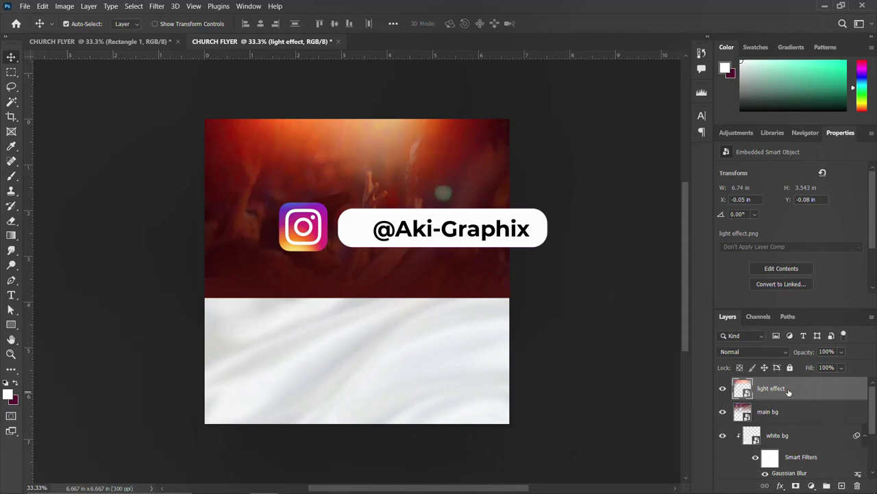
Group all layers from light effect down to Layer 0 and name the group BACKGROUND
scroll(788, 411, "down", 2)
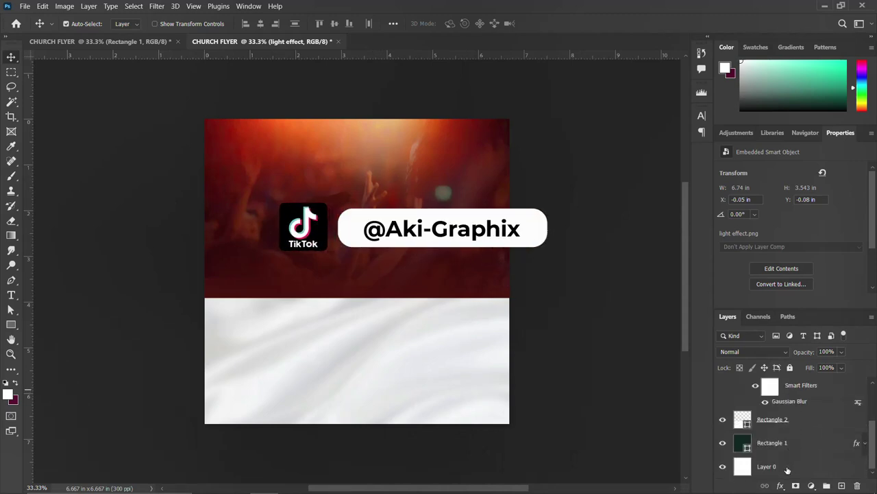
left_click(788, 467, "shift")
scroll(781, 432, "up", 2)
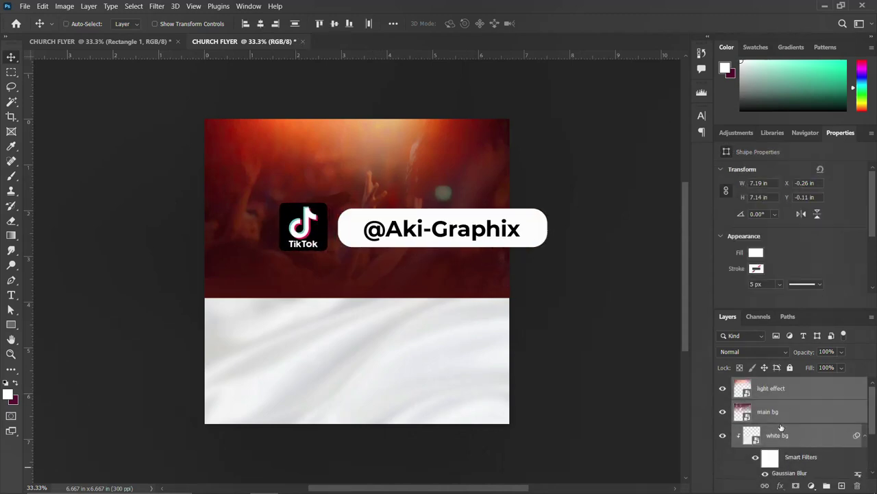
key("ctrl+g")
double_click(765, 384)
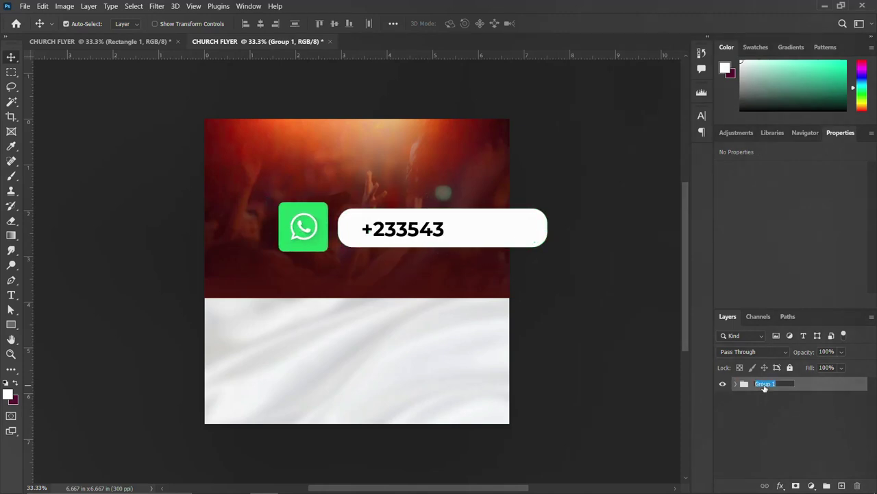
type("BACK")
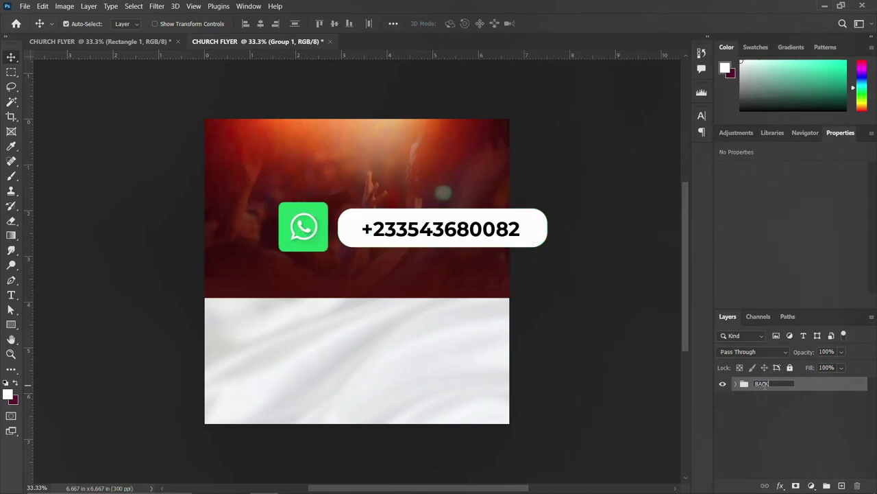
type("GROUND")
key("Return")
scroll(504, 314, "up", 1)
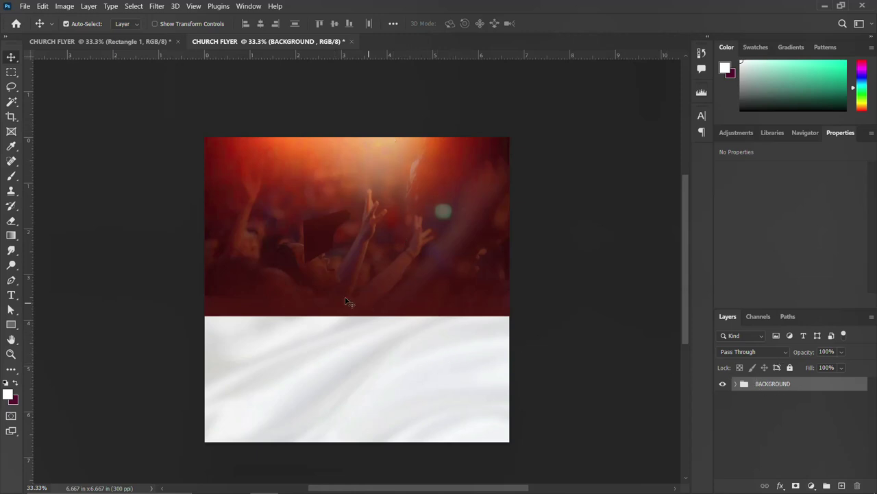
Place both PhotoRoom portrait cut-outs onto the flyer, committing each one
mouse_move(326, 492)
mouse_move(235, 481)
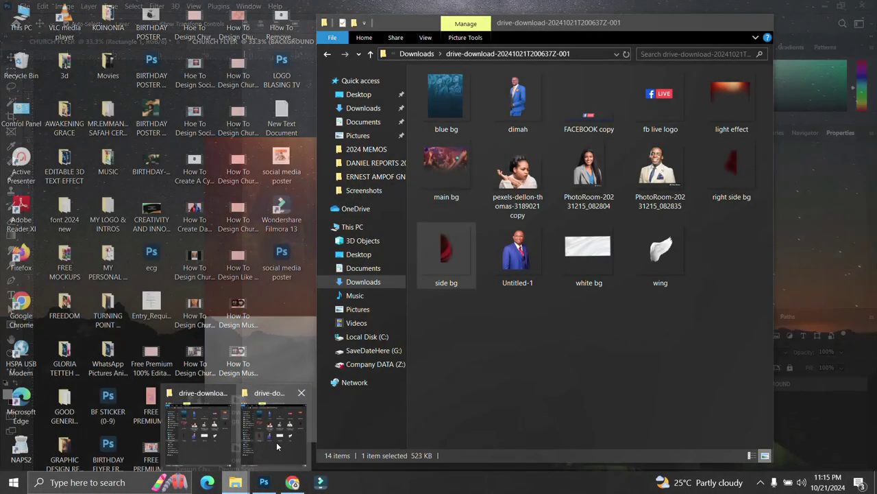
left_click(276, 446)
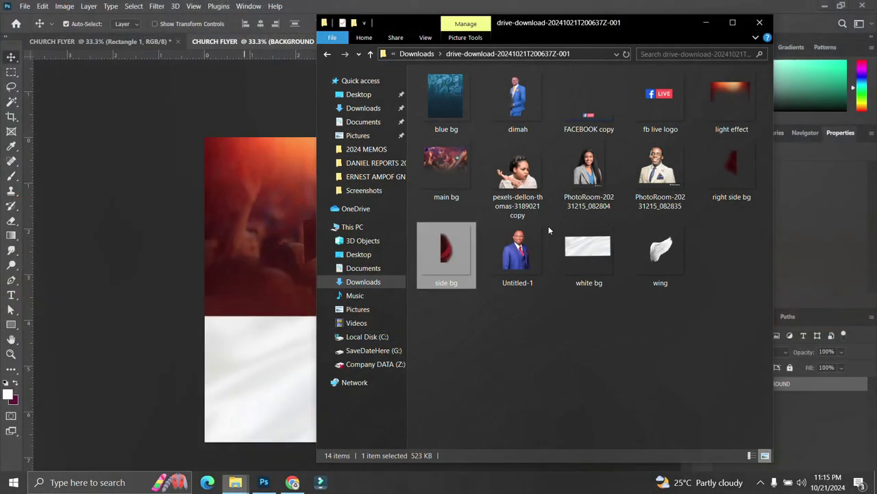
left_click(589, 168)
left_click(660, 168, "ctrl")
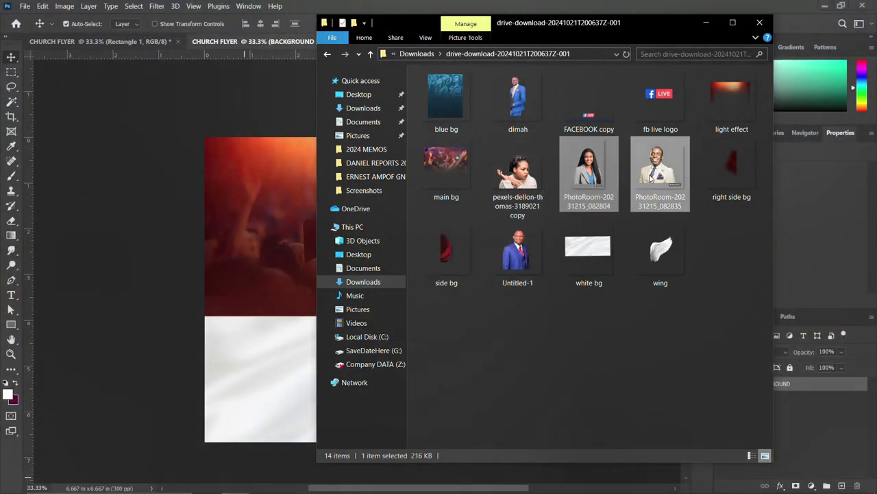
left_click_drag(661, 168, 227, 339)
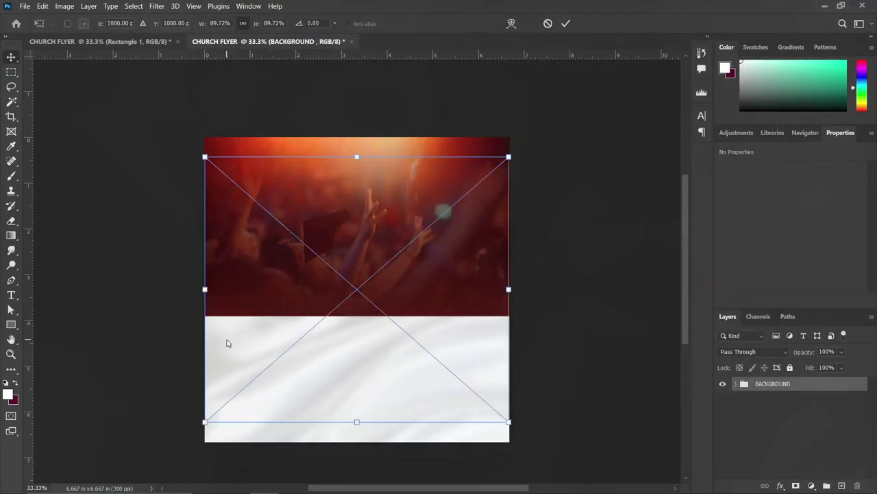
key("Return")
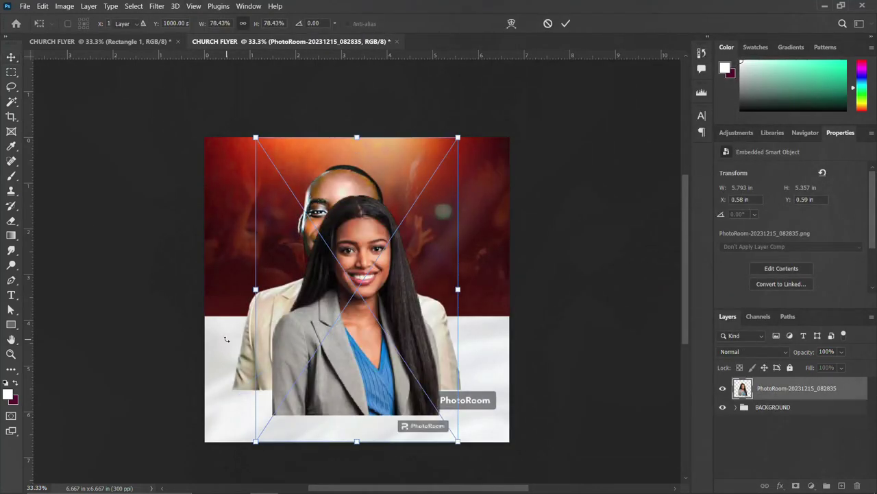
key("Return")
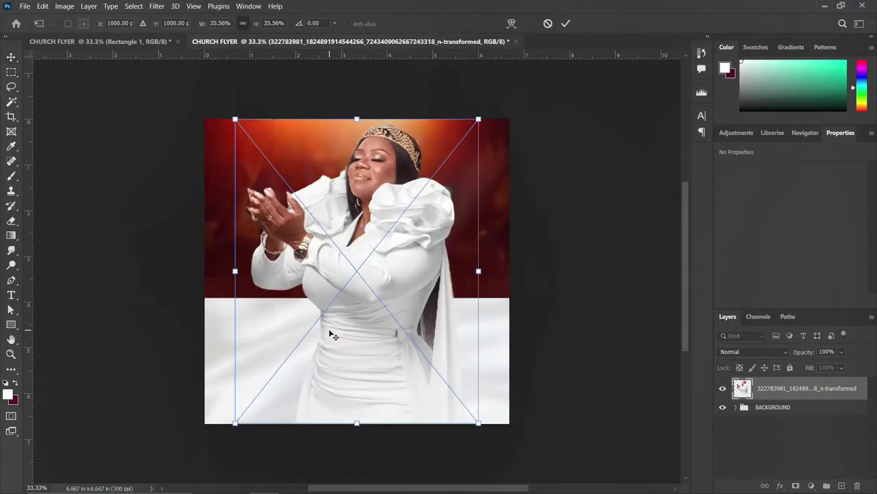
key("Return")
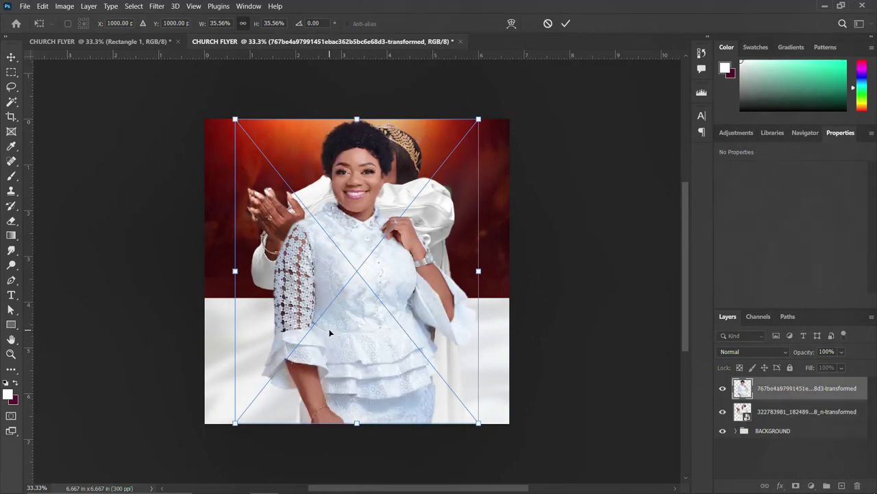
Scale both women's picture layers together to about 76% and apply the resize
key("Return")
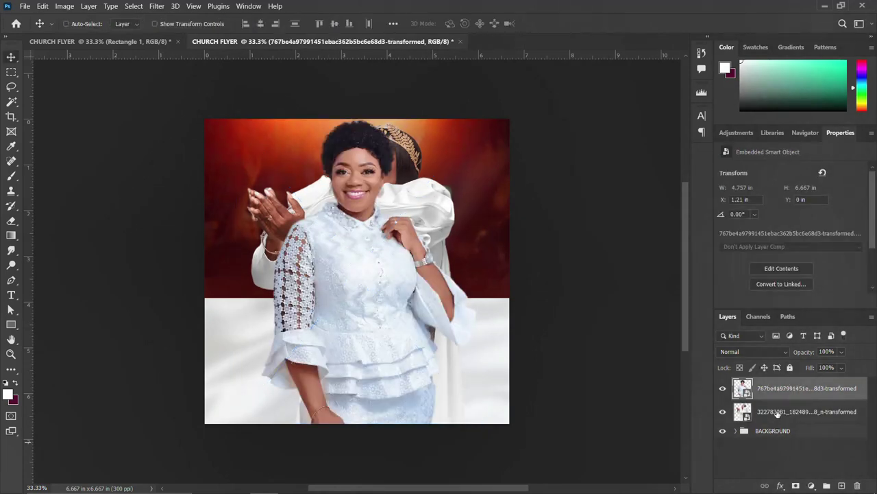
left_click(772, 413, "shift")
key("ctrl+t")
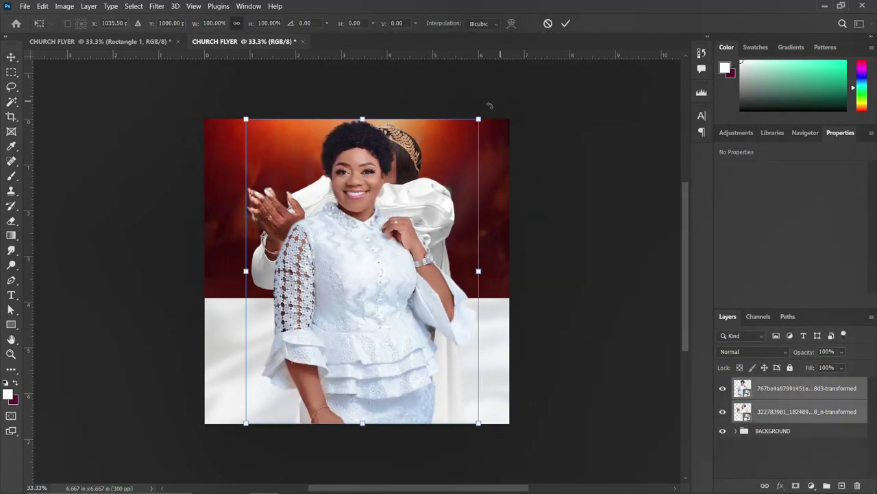
left_click_drag(480, 118, 446, 157)
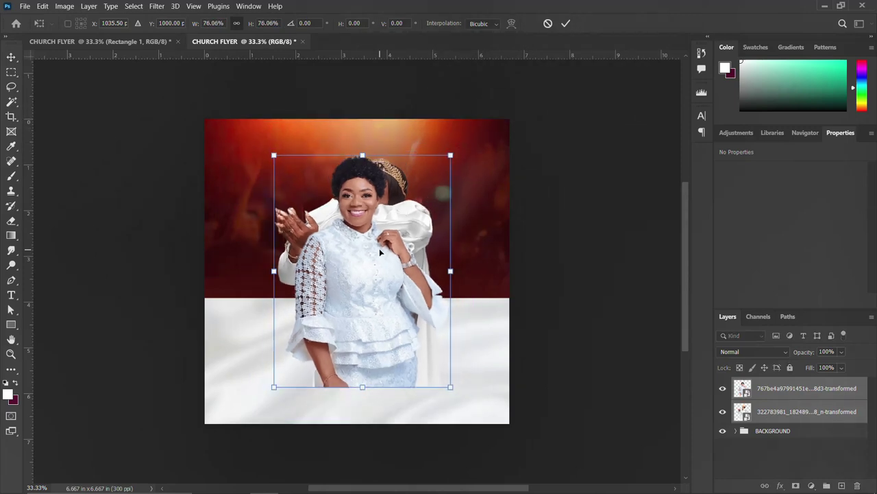
left_click_drag(379, 248, 370, 243)
key("Return")
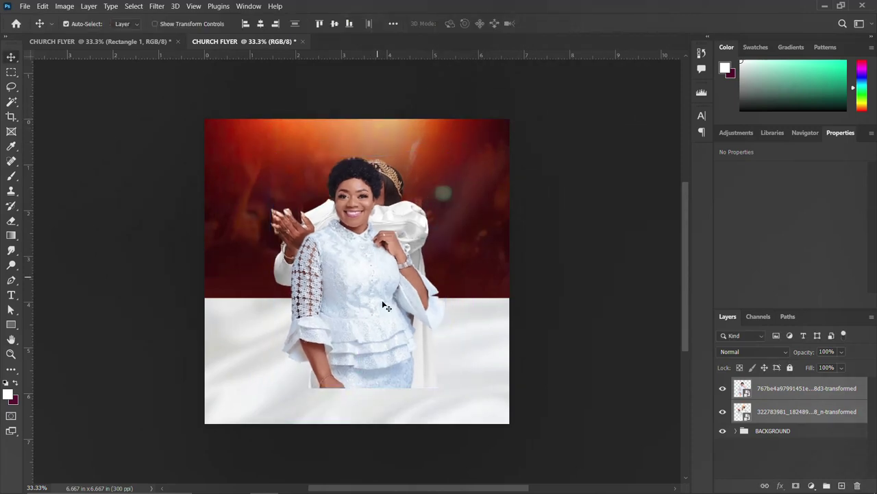
Place the crowned woman on the left and the lace-dress woman beside her on the right
left_click(786, 398)
left_click_drag(346, 280, 414, 277)
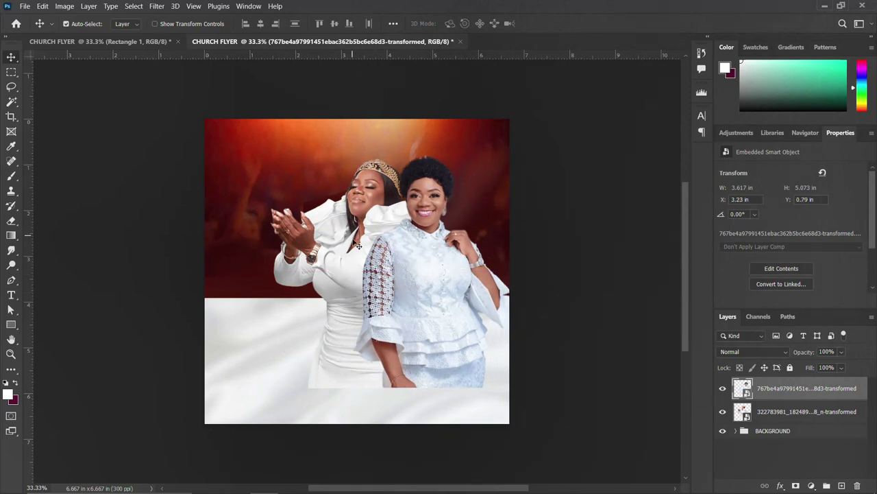
left_click_drag(350, 245, 317, 246)
left_click_drag(431, 276, 414, 276)
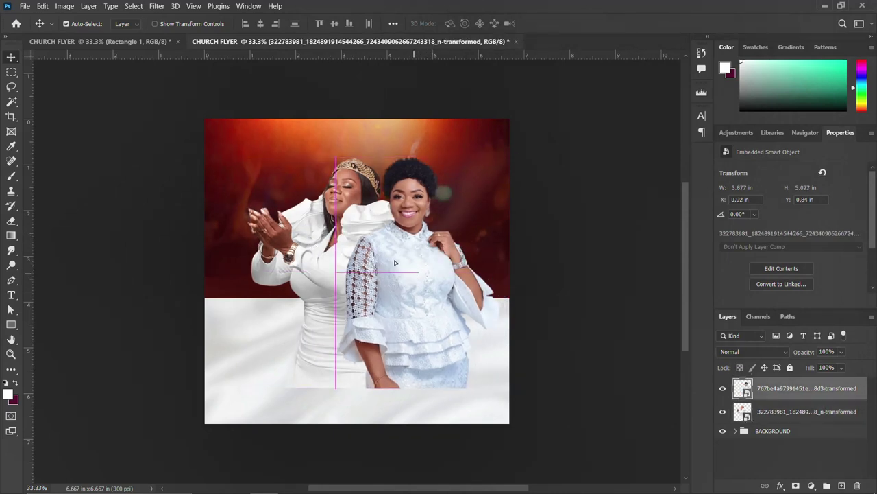
left_click(193, 7)
Create a New Guide Layout with 6 columns, 5 rows and 0.067 in margins
mouse_move(206, 290)
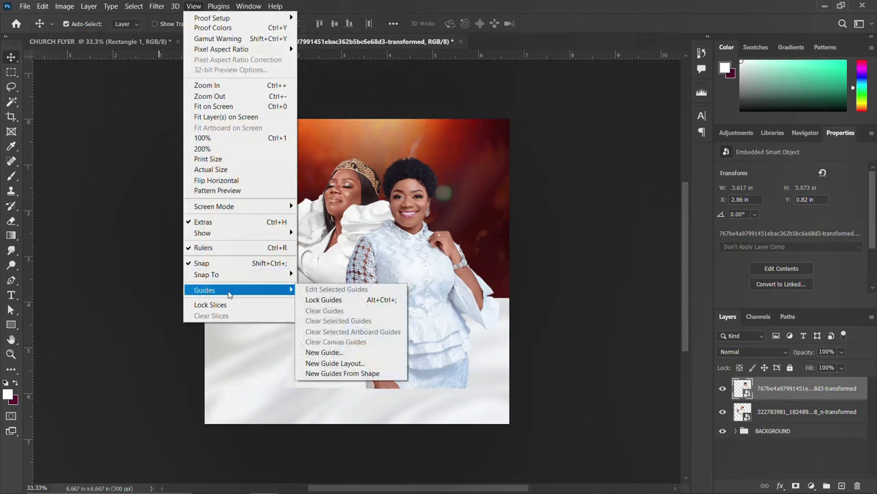
left_click(336, 362)
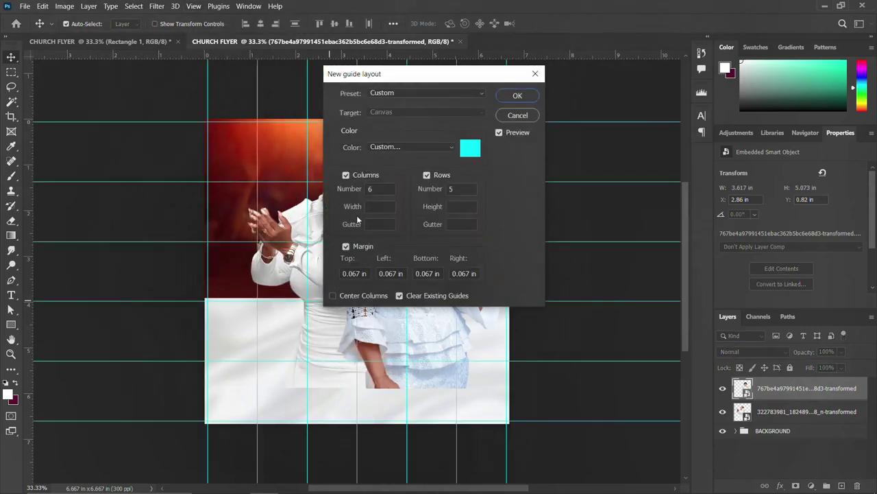
left_click(382, 188)
left_click(462, 188)
left_click(346, 247)
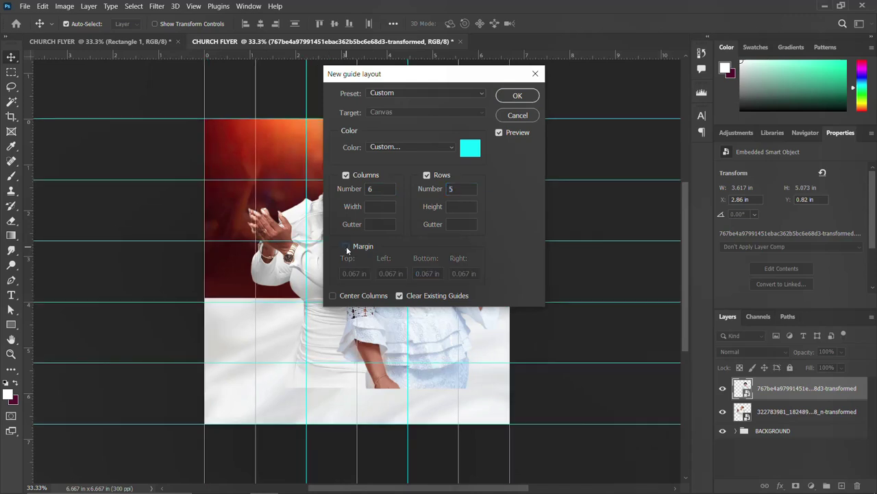
left_click(346, 246)
left_click(400, 297)
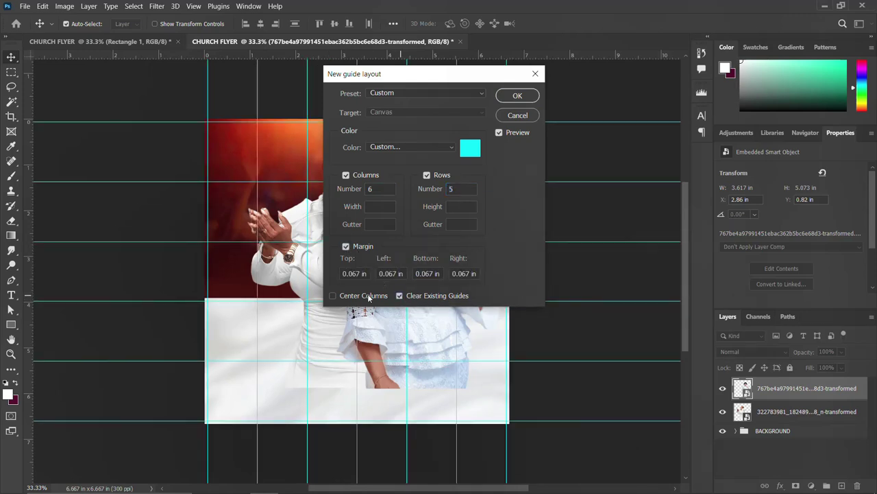
left_click(515, 95)
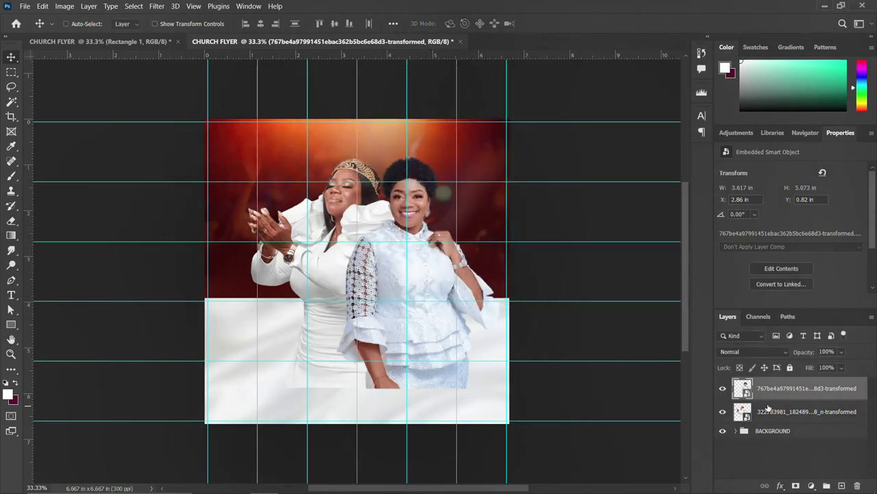
left_click(771, 410, "shift")
key("ctrl+t")
Move both women together slightly left and down, then apply the move
left_click_drag(392, 289, 376, 292)
key("Return")
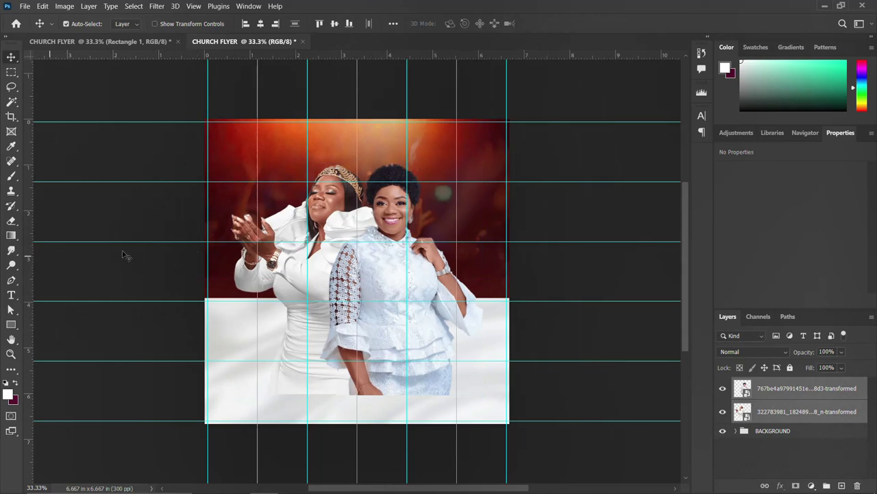
left_click(818, 388)
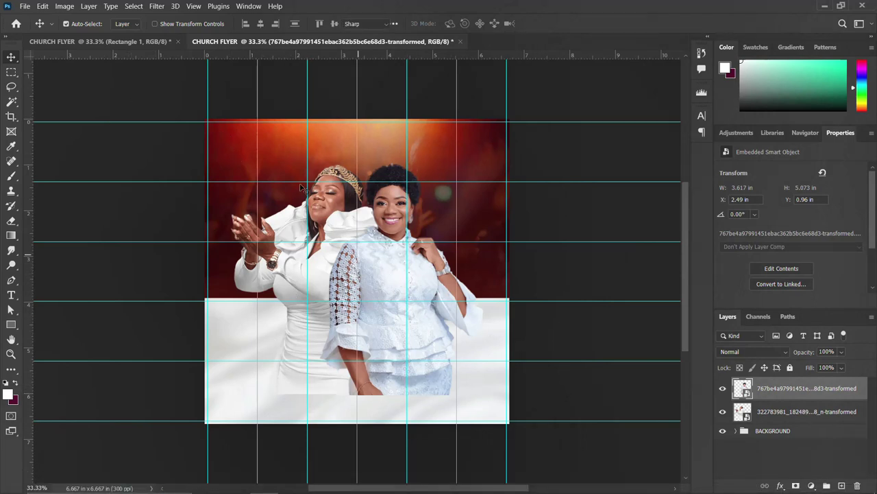
key("t")
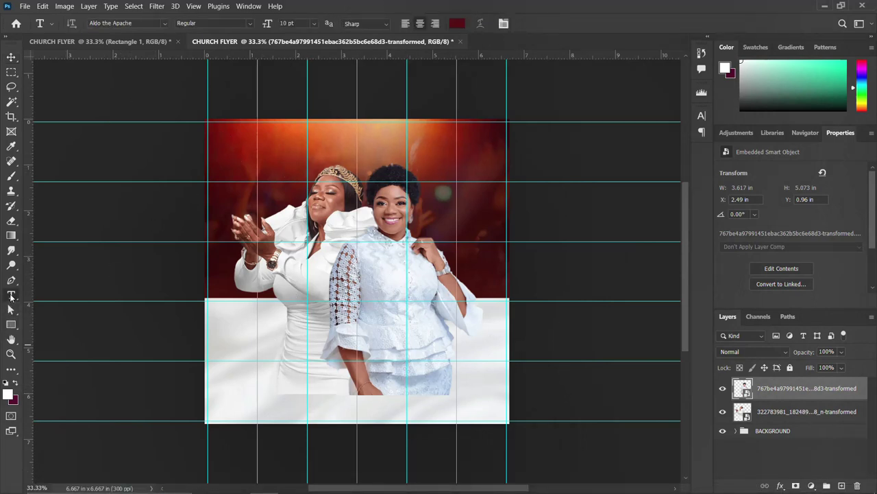
left_click(279, 166)
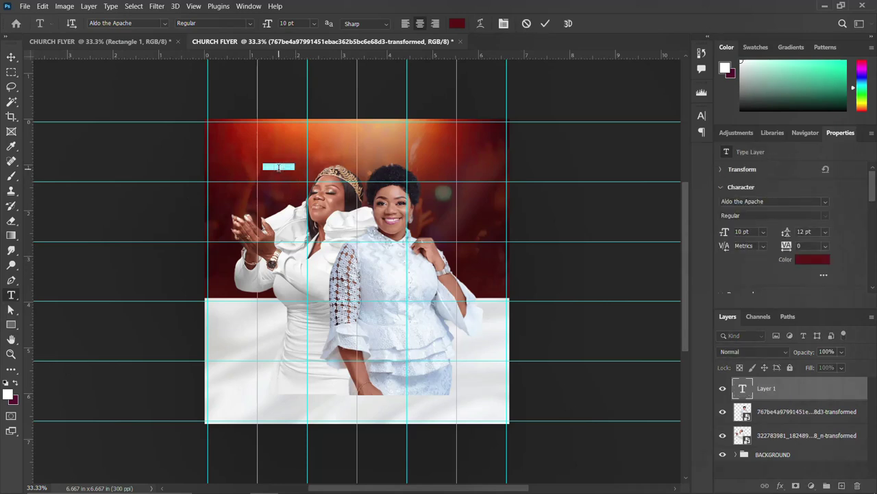
key("BackSpace")
key("ctrl+Return")
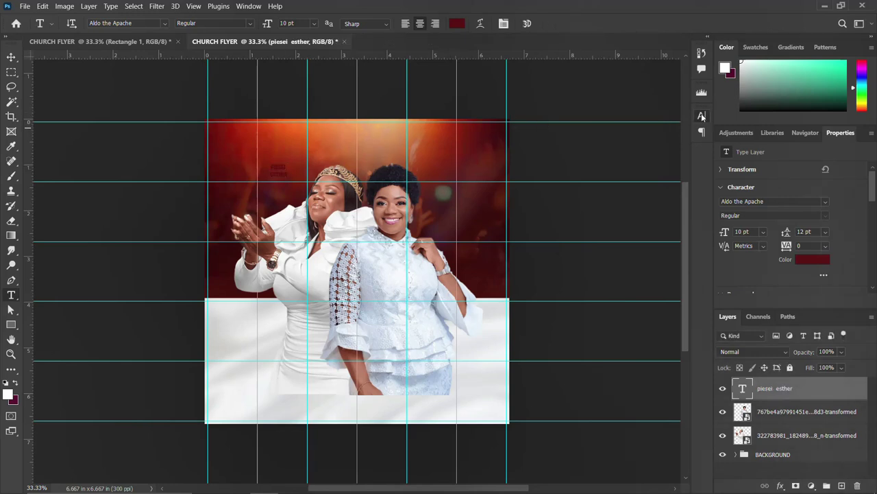
left_click(702, 116)
left_click(669, 182)
left_click_drag(583, 220, 532, 176)
left_click(791, 172)
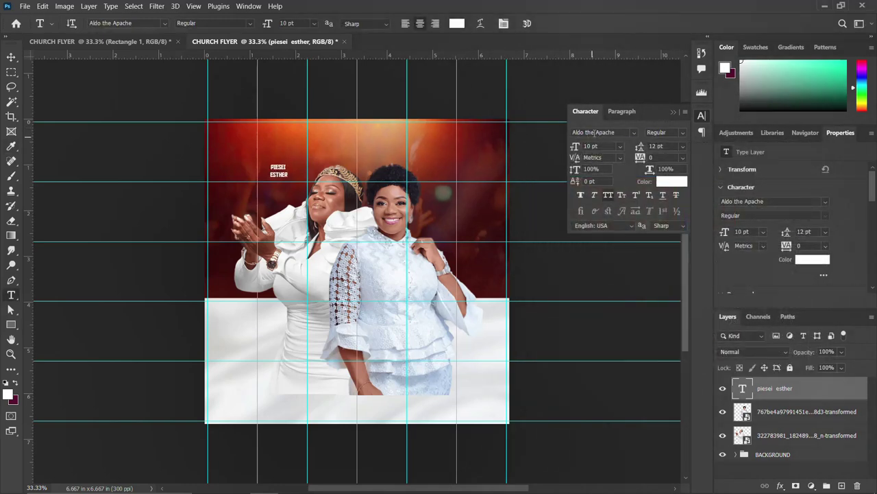
left_click(701, 115)
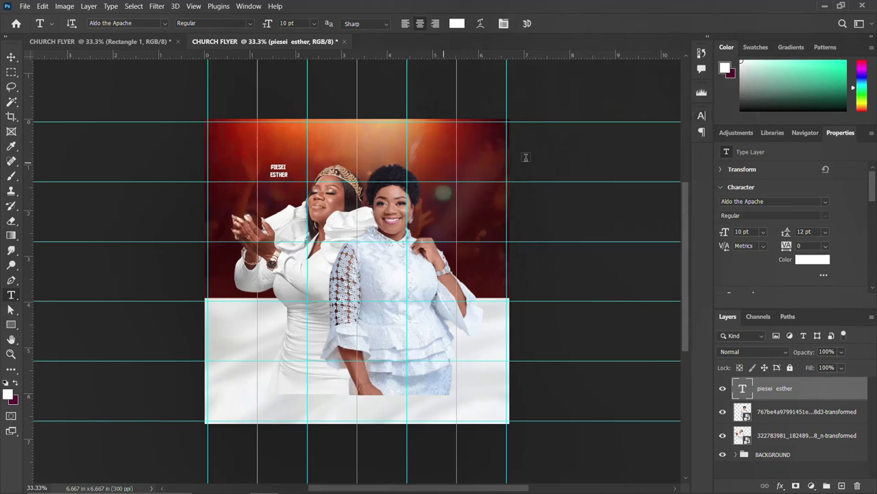
left_click(702, 116)
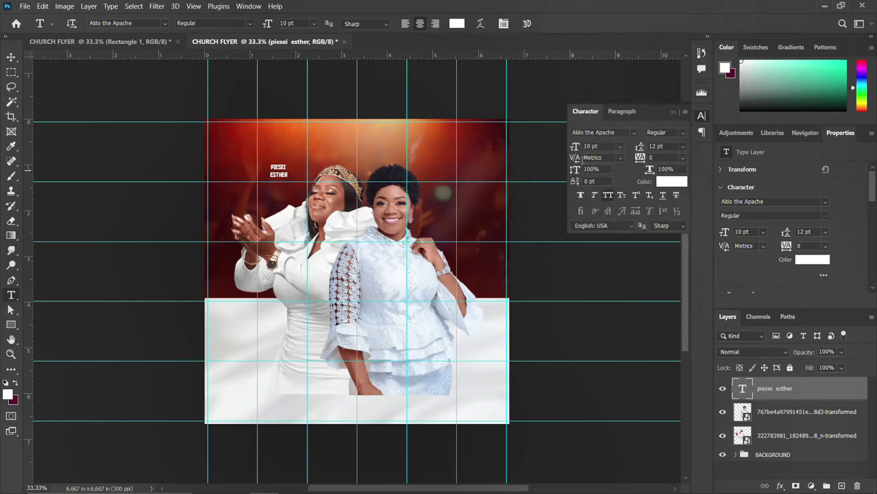
double_click(588, 146)
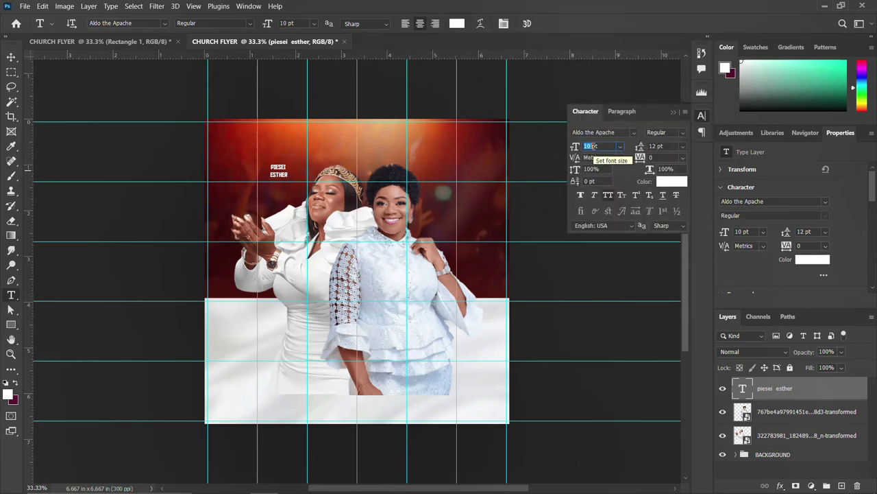
type("15")
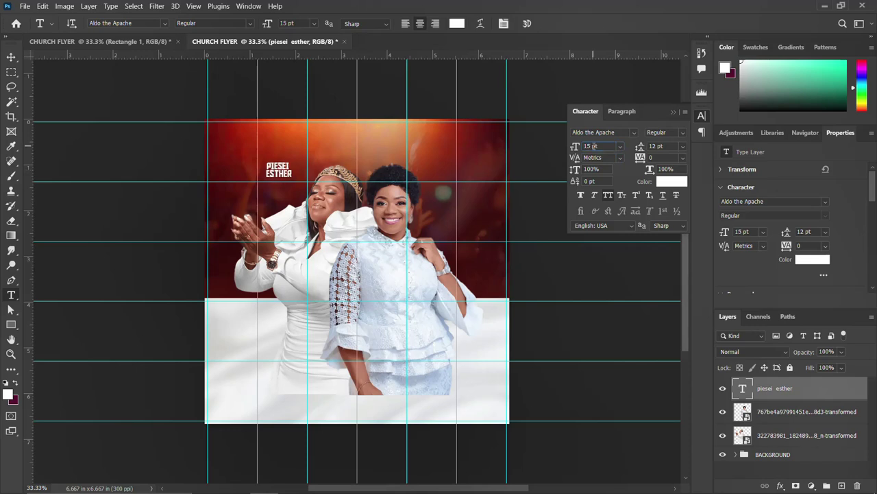
left_click(702, 115)
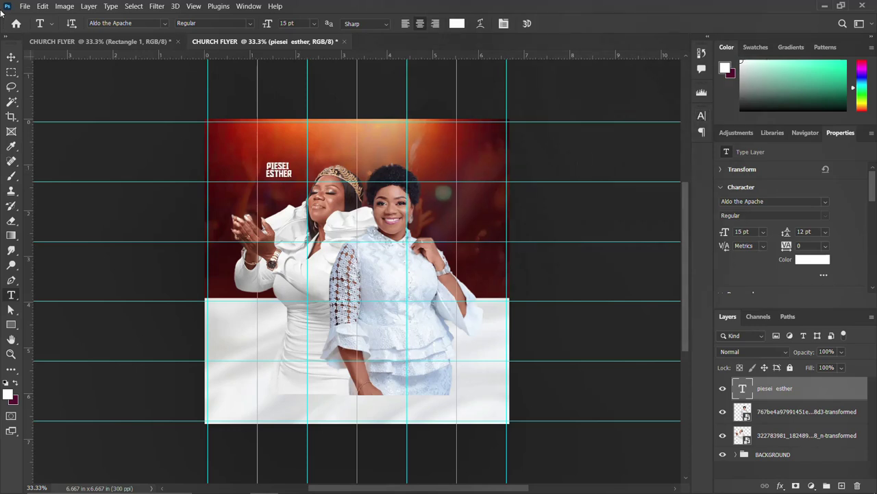
left_click(11, 57)
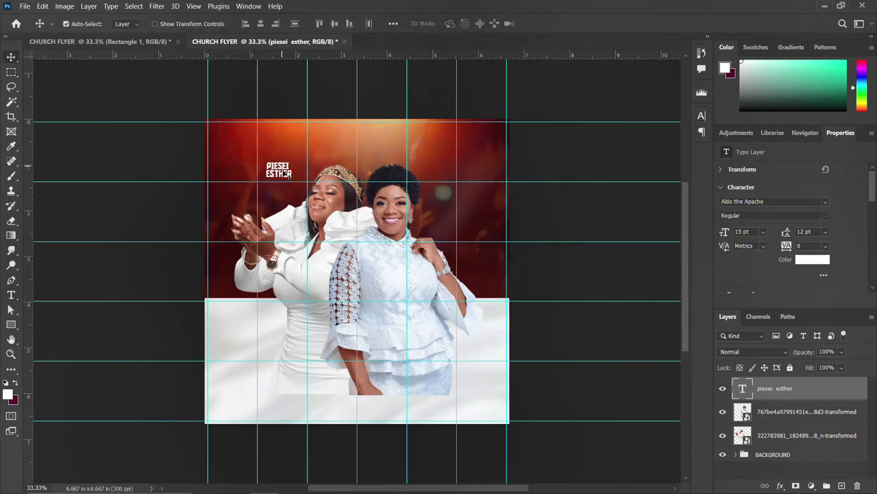
Shift the name slightly and retype the duplicated name layer as WITH
left_click_drag(291, 180, 274, 173)
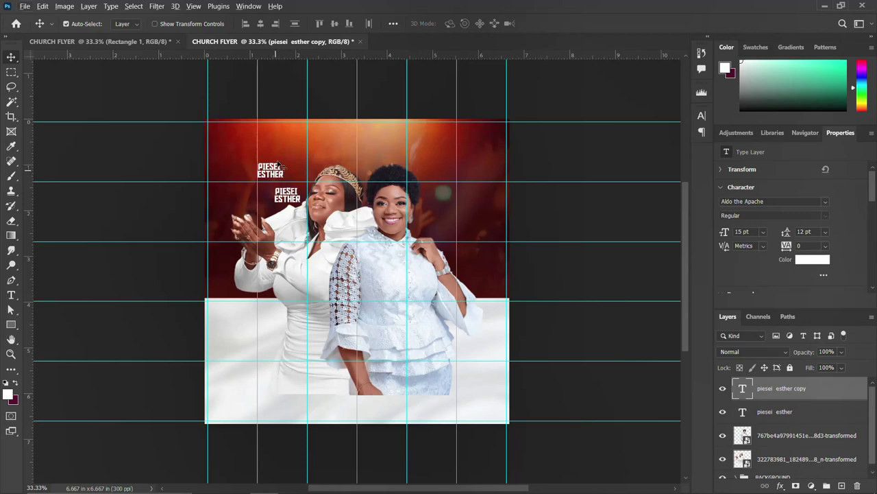
double_click(275, 173)
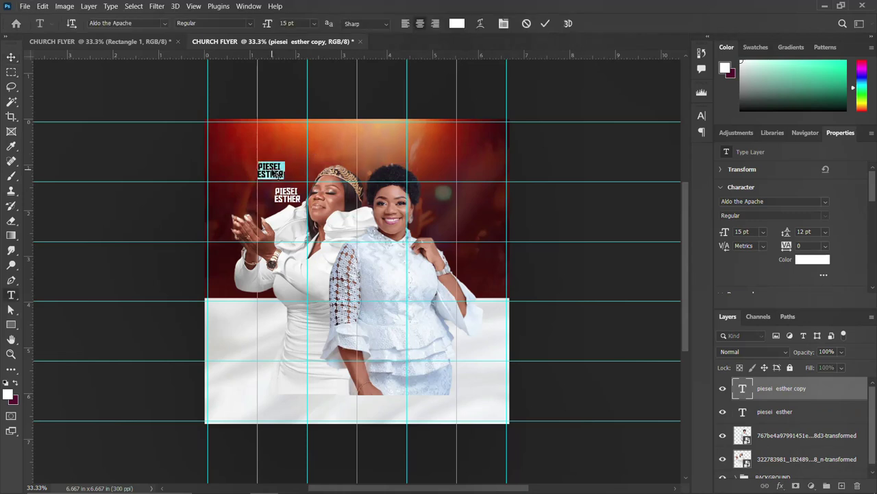
type("WITH")
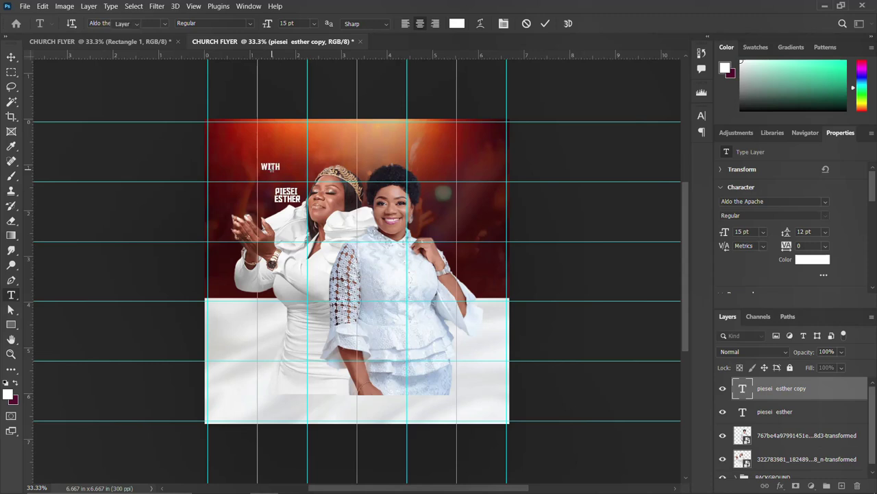
key("ctrl+Return")
Style WITH in Taken by Vultures, orange ff9102, at 40 pt
left_click(701, 117)
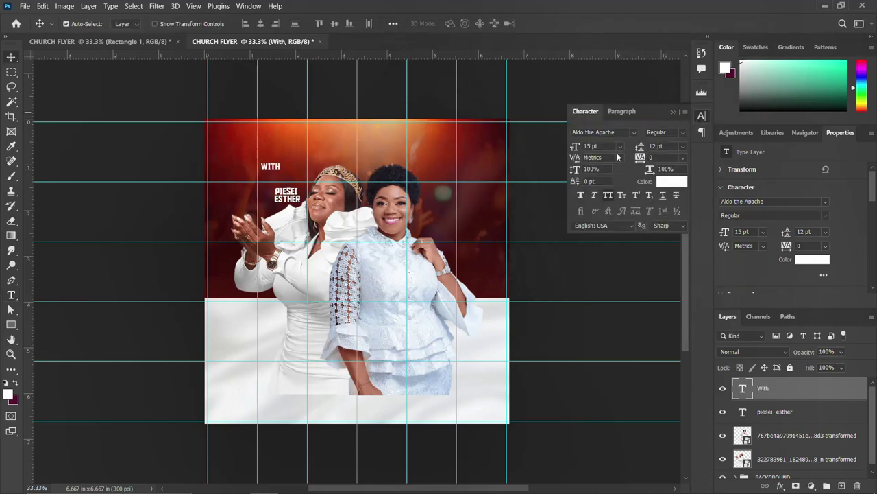
left_click(634, 133)
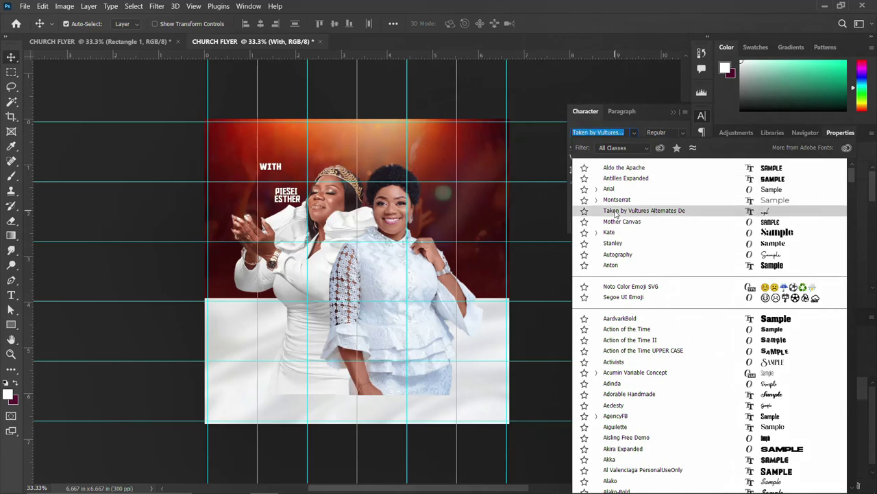
left_click(612, 211)
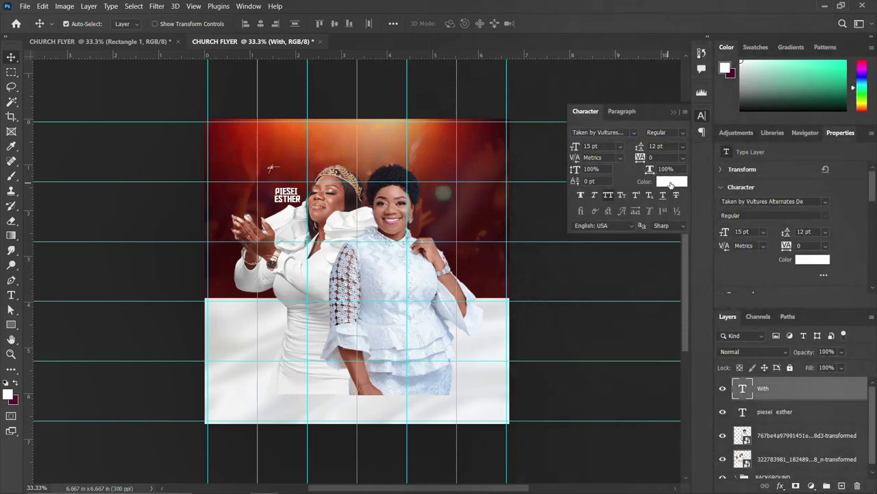
left_click(669, 181)
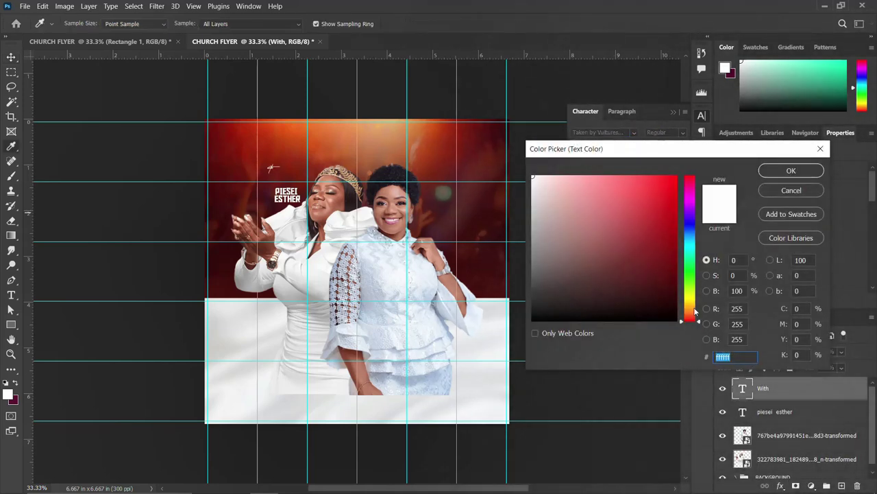
left_click(694, 308)
left_click(676, 177)
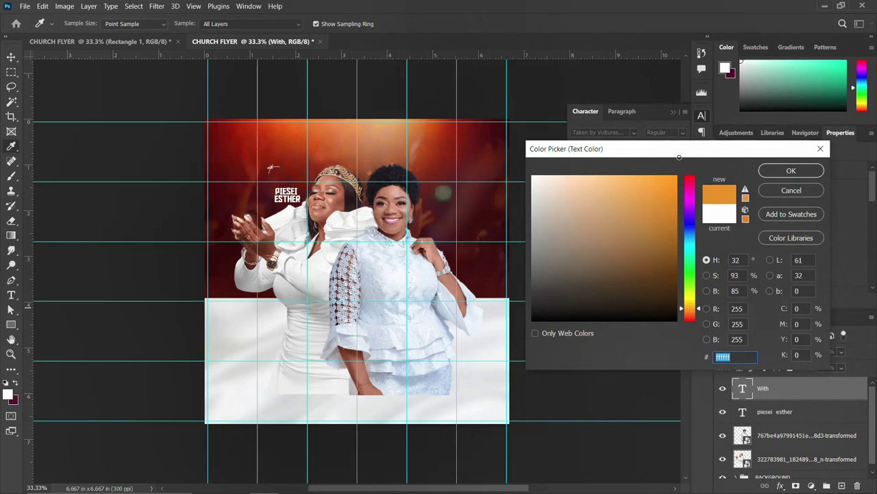
left_click_drag(694, 300, 691, 309)
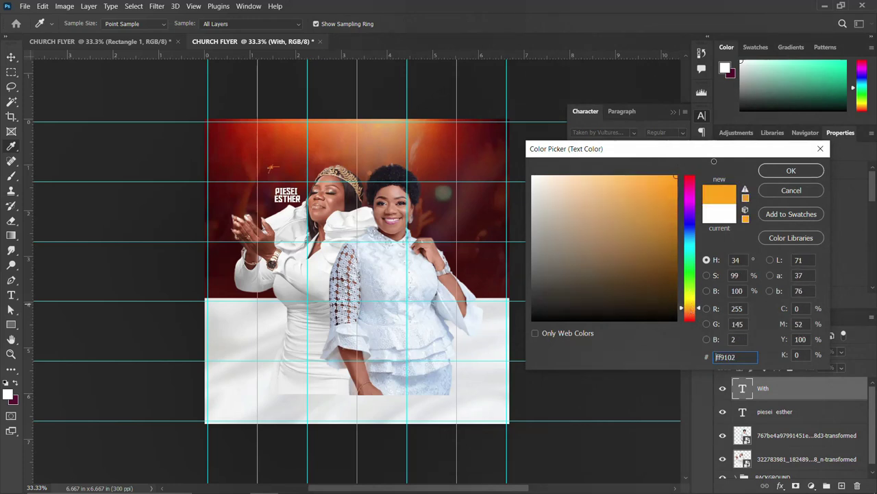
left_click(795, 171)
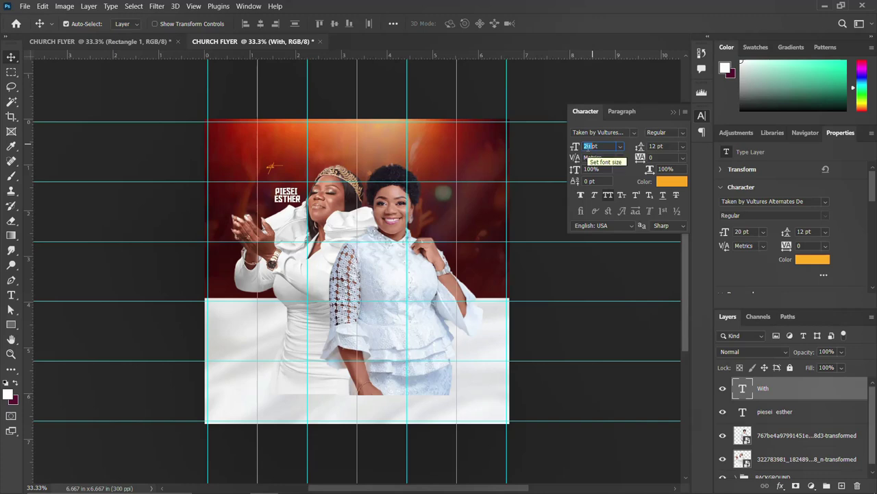
type("40")
key("Return")
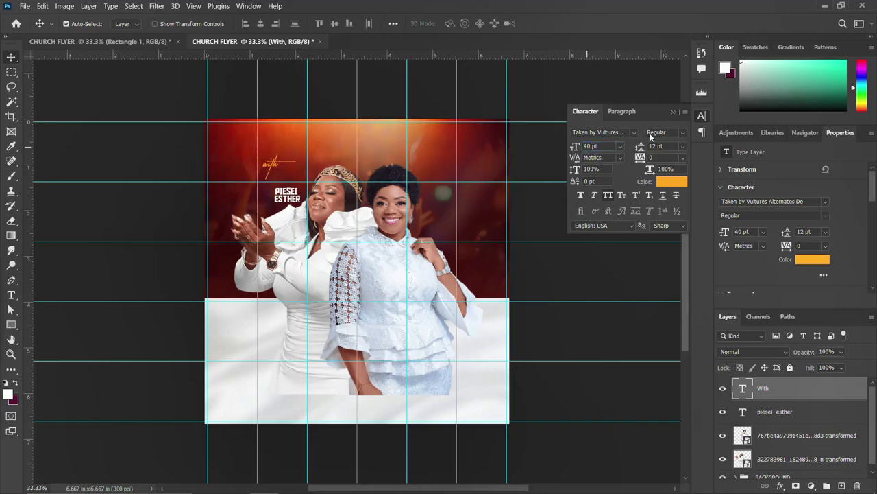
left_click(702, 117)
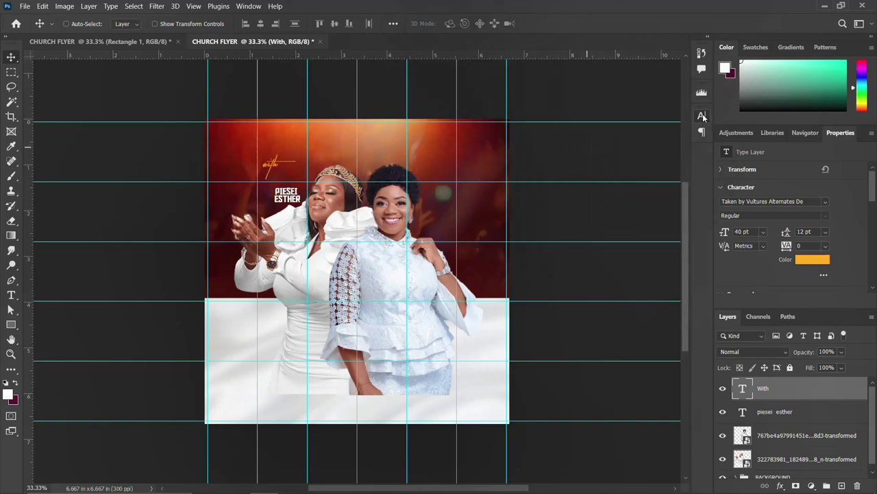
key("ctrl+plus")
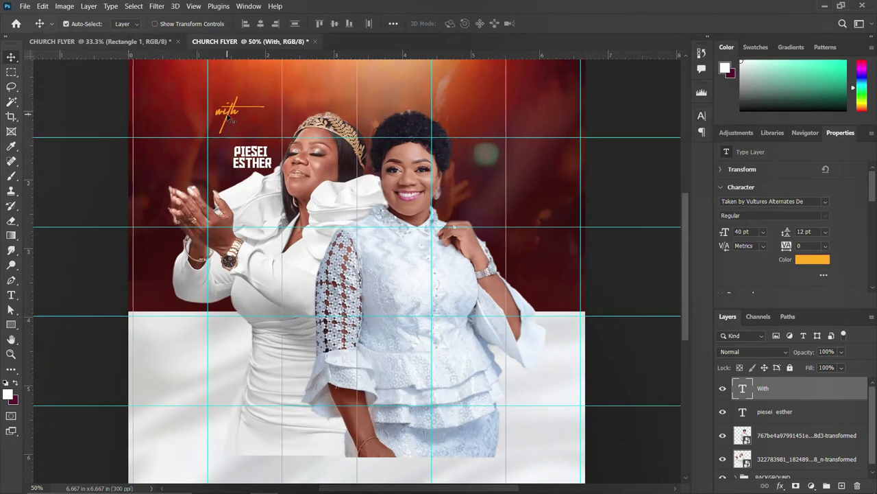
left_click_drag(231, 119, 262, 157)
key("Left")
key("Left")
key("Left")
key("Left")
key("Left")
key("Left")
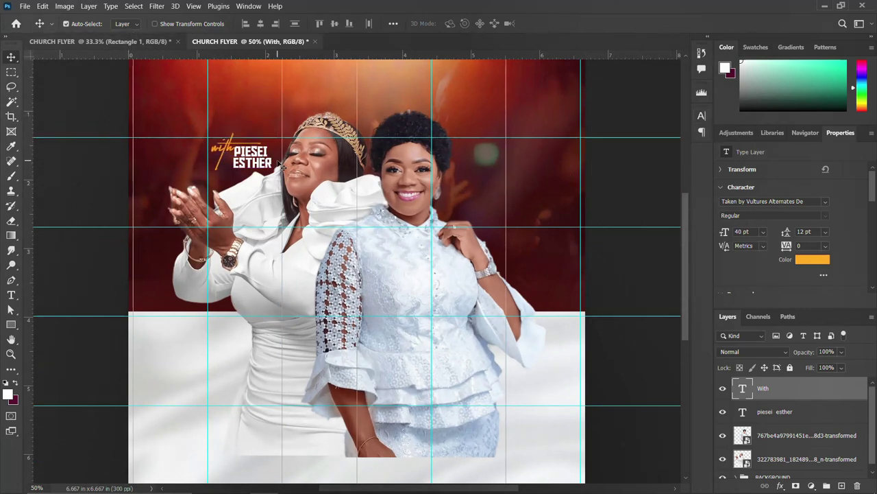
key("Left")
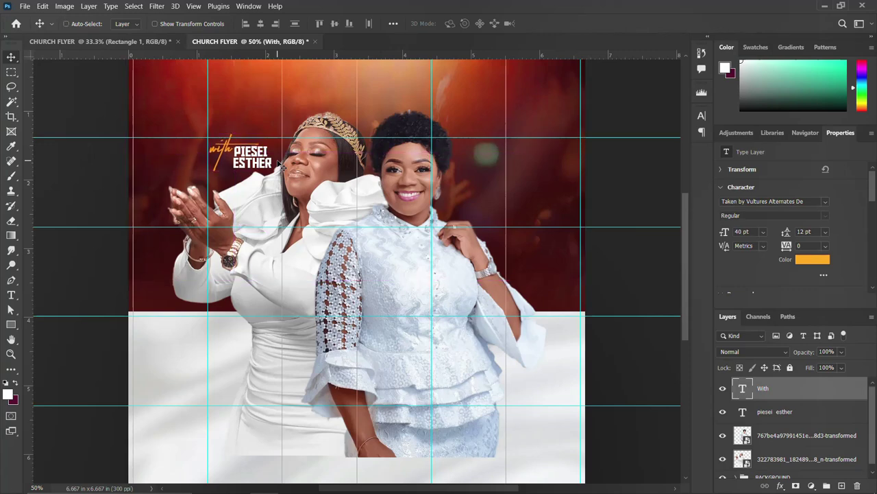
key("ctrl+minus")
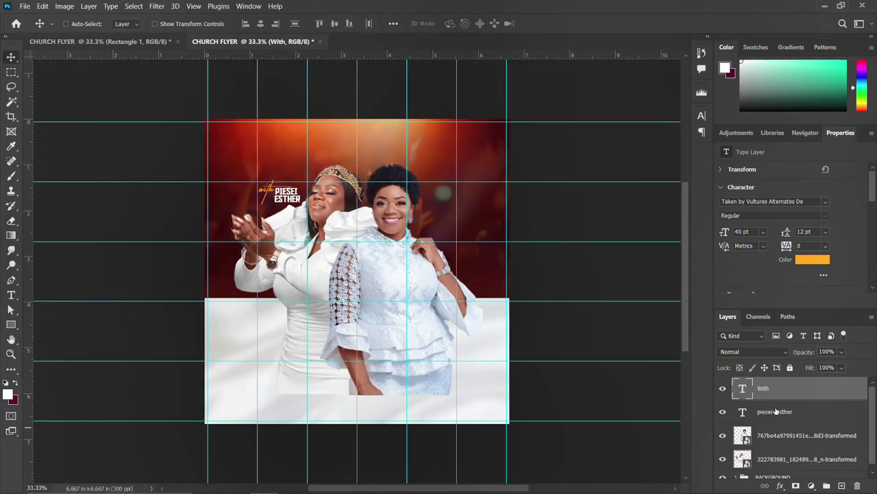
left_click(775, 411, "shift")
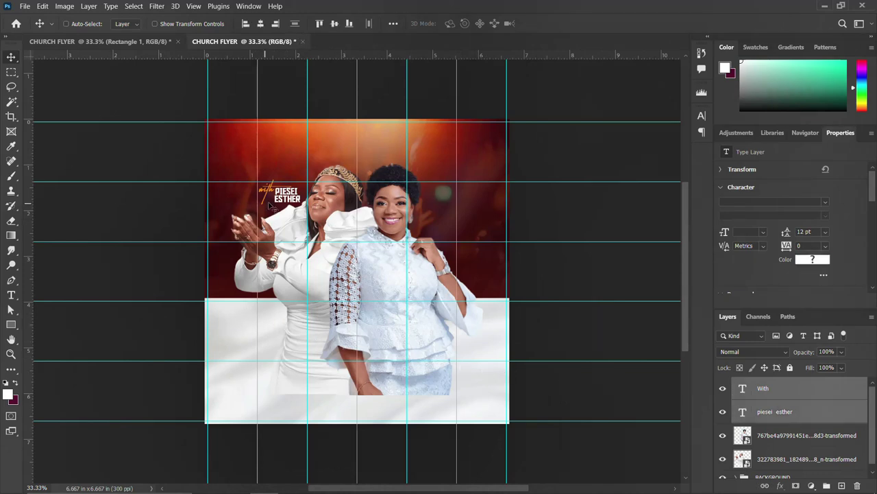
Copy the With and name pair beside the lace-dress woman and hide the copied With
left_click_drag(271, 206, 451, 233)
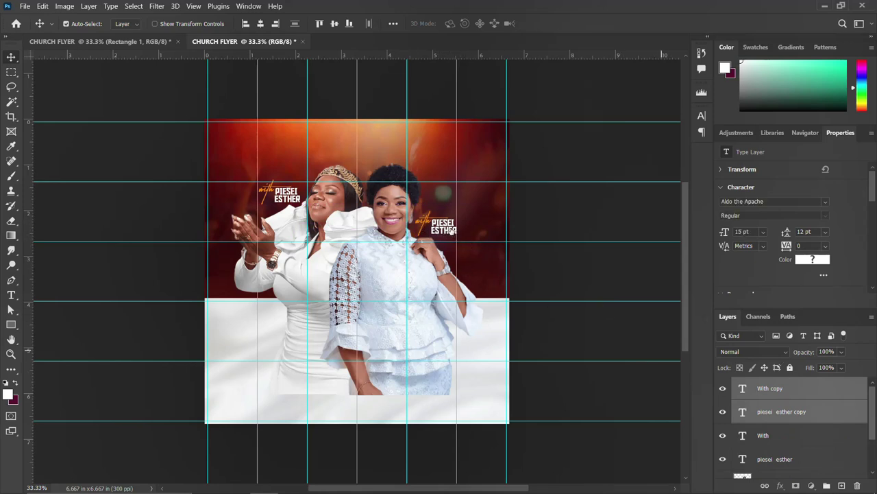
left_click(451, 230)
left_click(451, 229)
key("t")
double_click(422, 221)
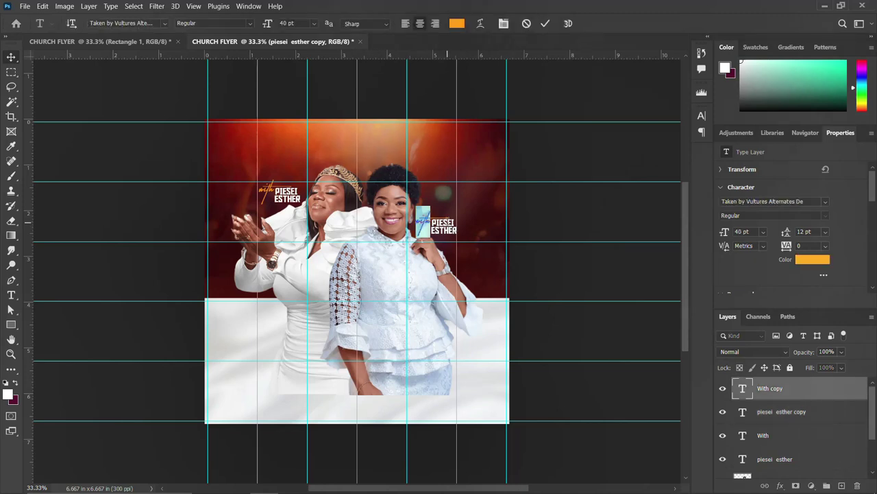
key("Escape")
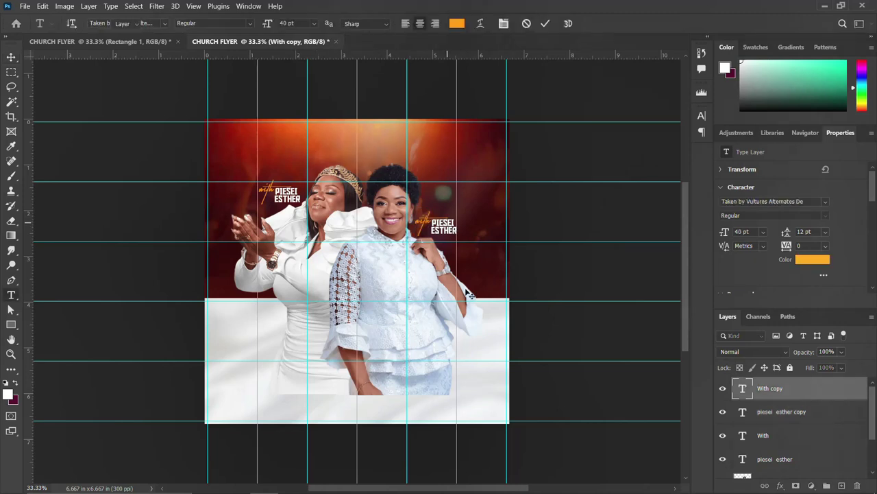
key("v")
left_click(722, 388)
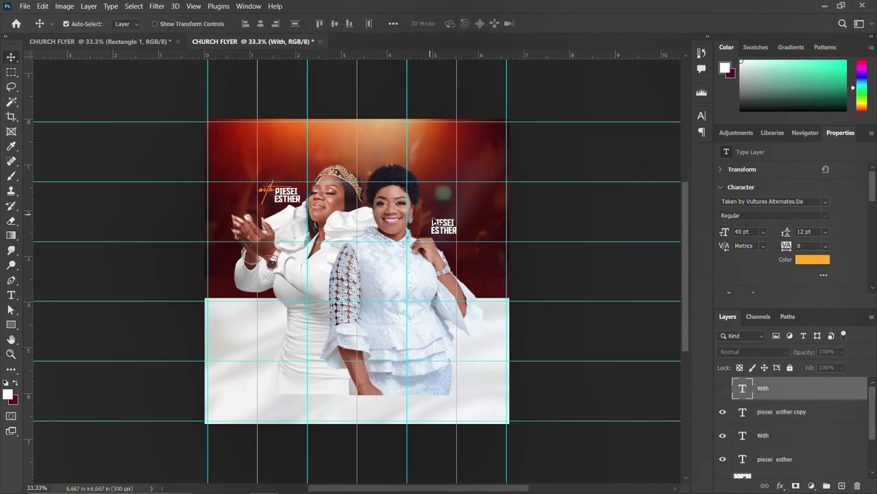
left_click(449, 230)
key("t")
double_click(444, 223)
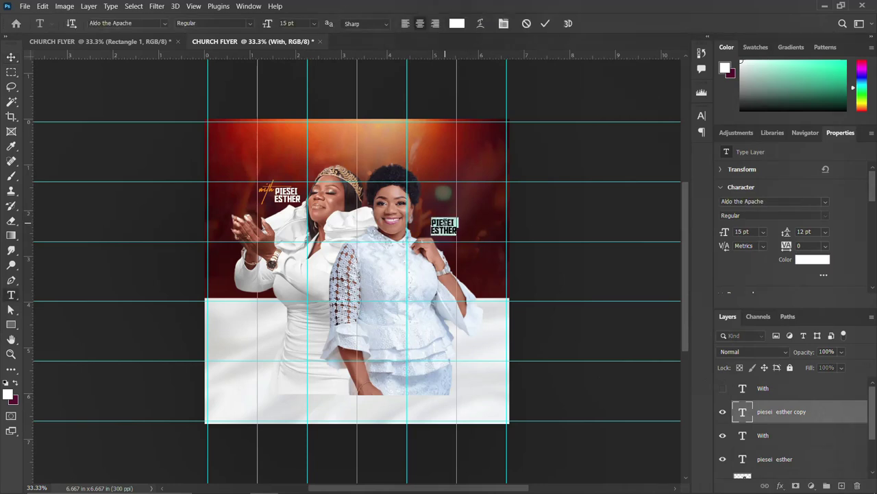
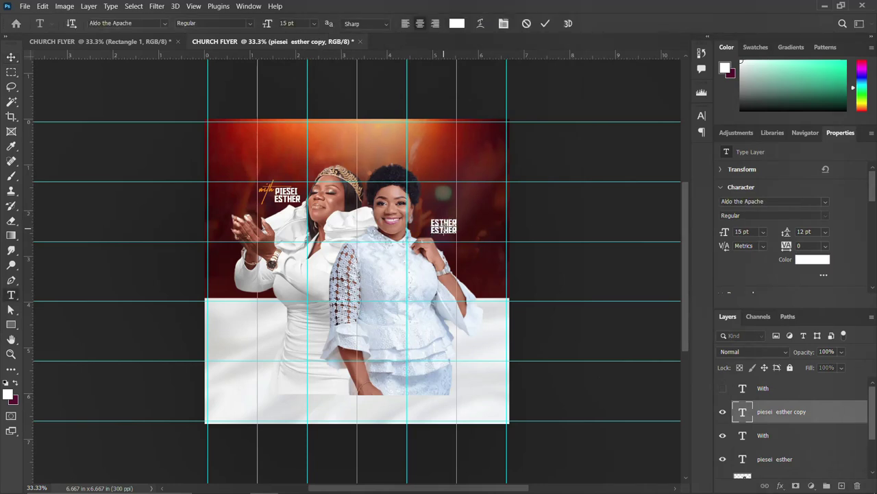
double_click(444, 230)
key("ctrl+Return")
key("v")
left_click(723, 392)
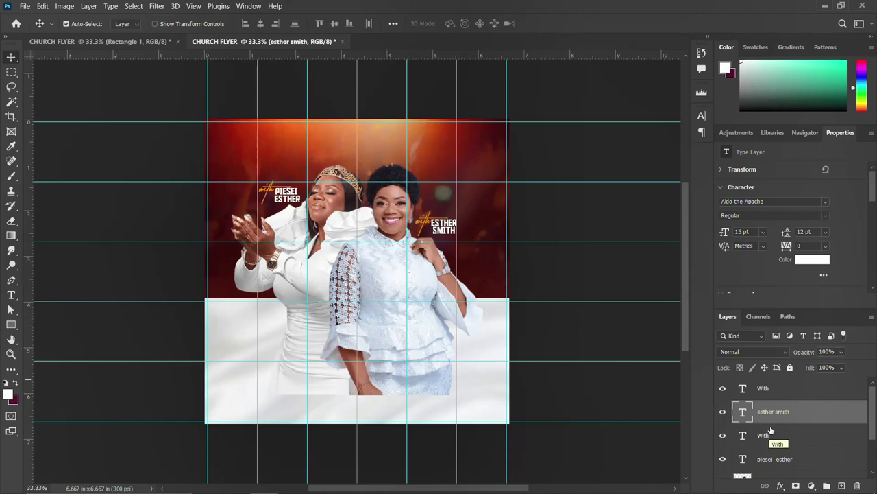
scroll(771, 430, "down", 3)
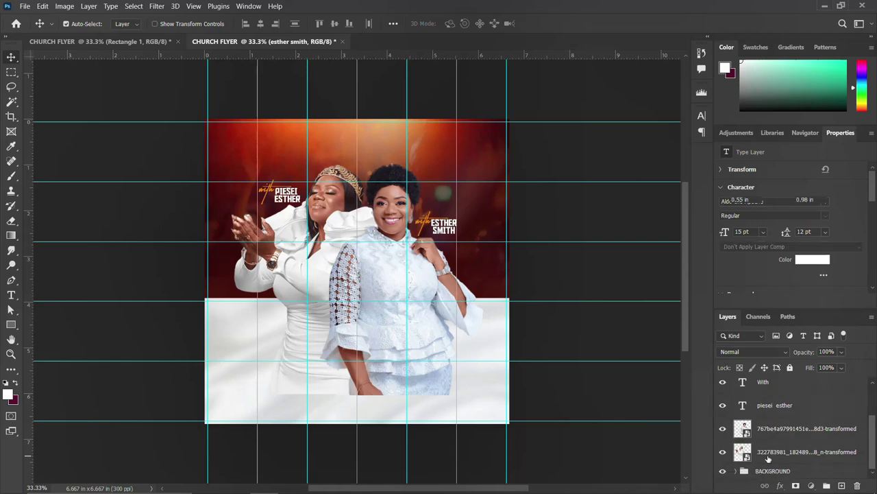
Group the layers from With down to the lower photo and name the group NAMES & IMAGES
left_click(768, 452)
scroll(769, 458, "up", 4)
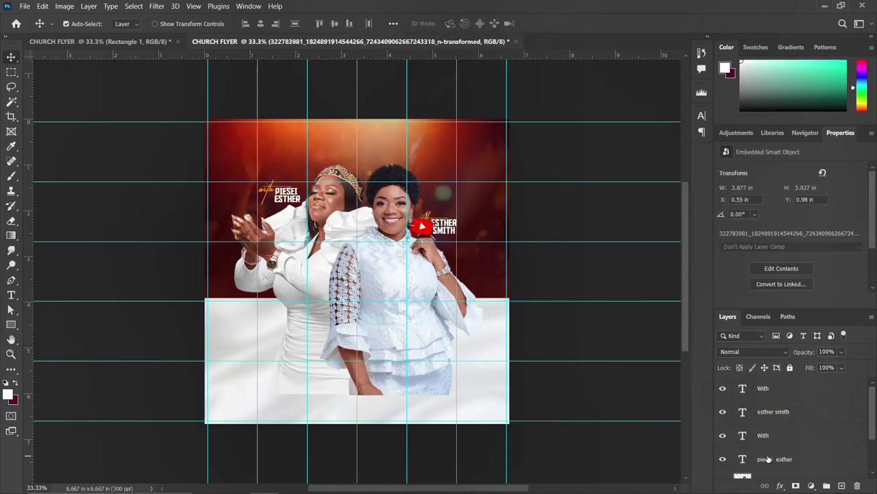
left_click(773, 388, "shift")
key("ctrl+g")
double_click(765, 383)
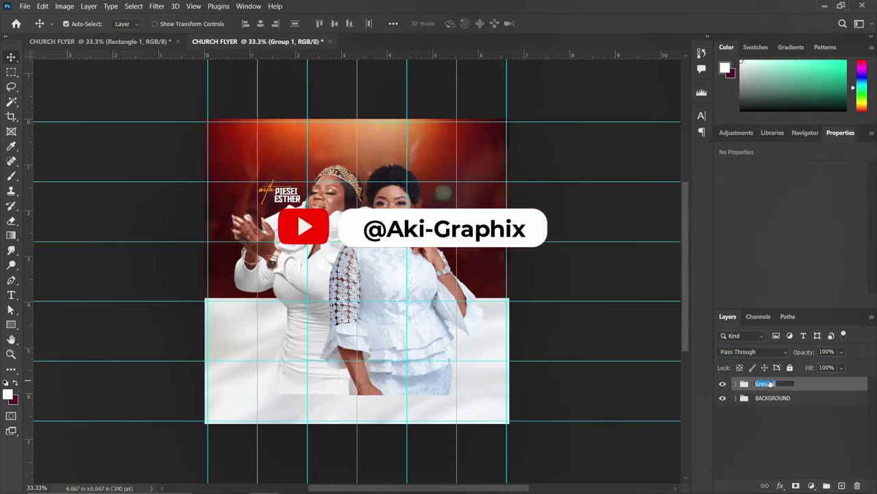
type("NAMES")
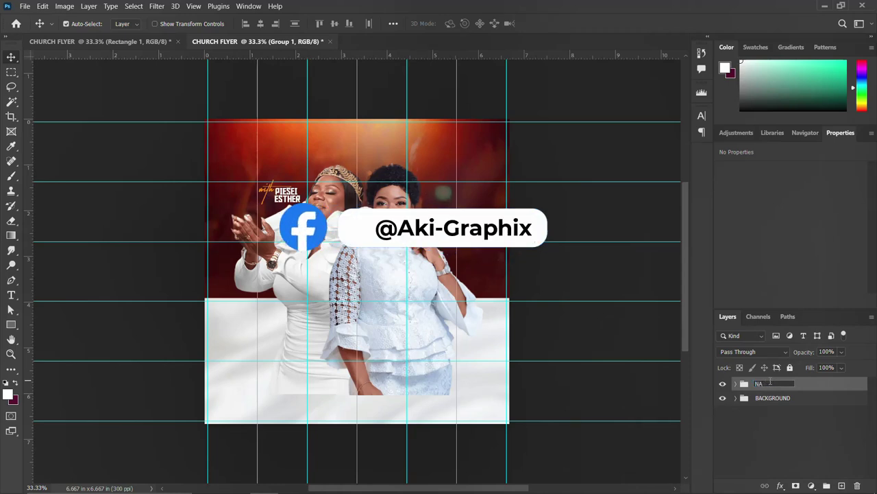
type("& IMAGE")
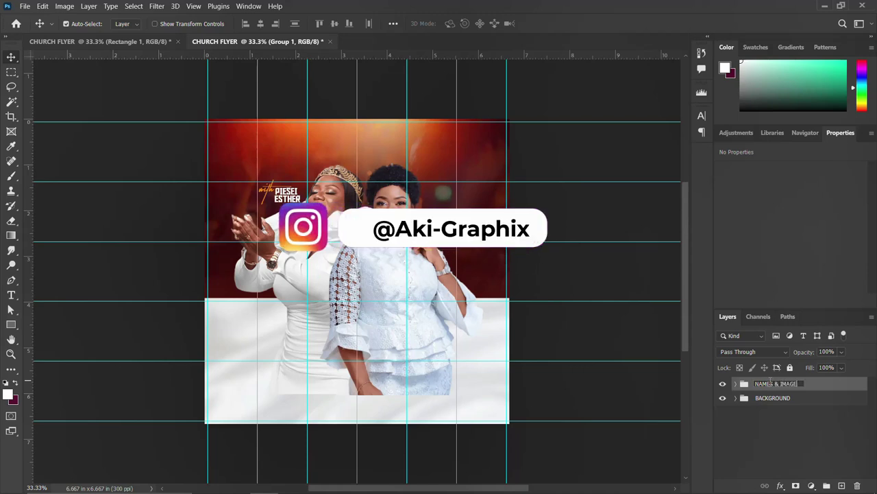
type("S")
key("Return")
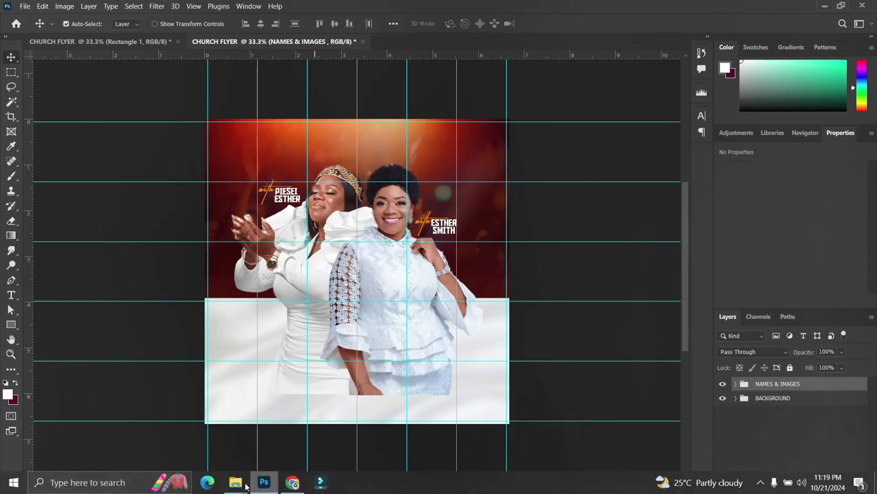
Drag the FACEBOOK copy image from the assets folder onto the flyer
mouse_move(235, 482)
left_click(198, 425)
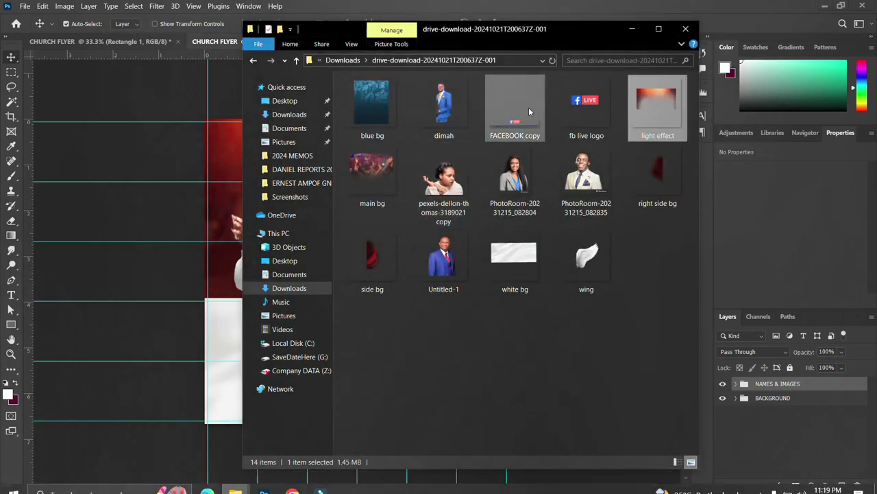
left_click_drag(524, 117, 171, 216)
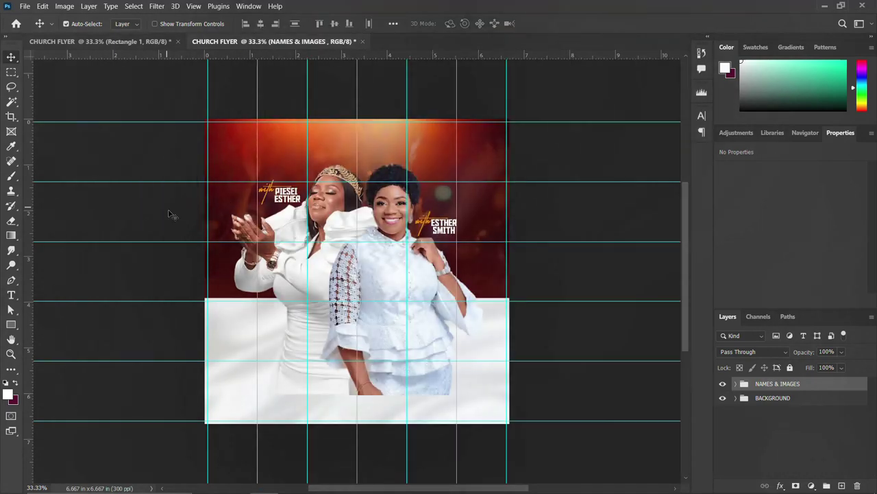
Move the FACEBOOK copy banner to the flyer's top edge and commit it
left_click_drag(362, 271, 361, 136)
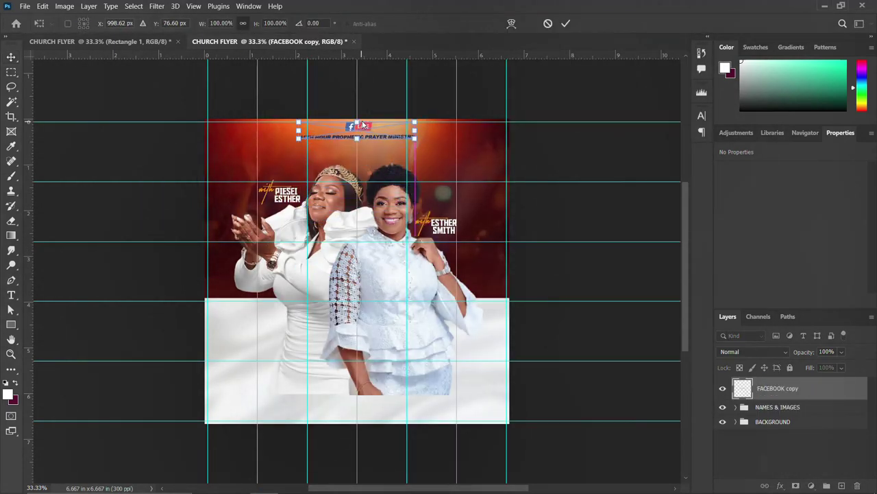
key("Return")
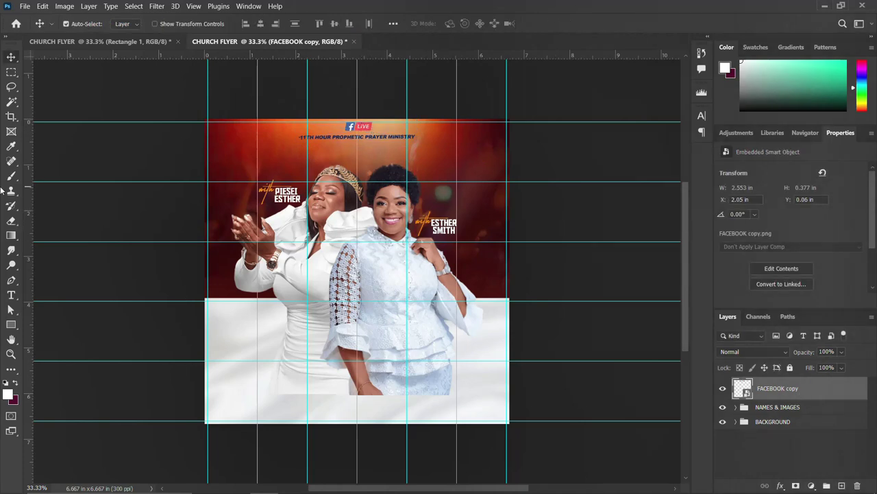
left_click(11, 72)
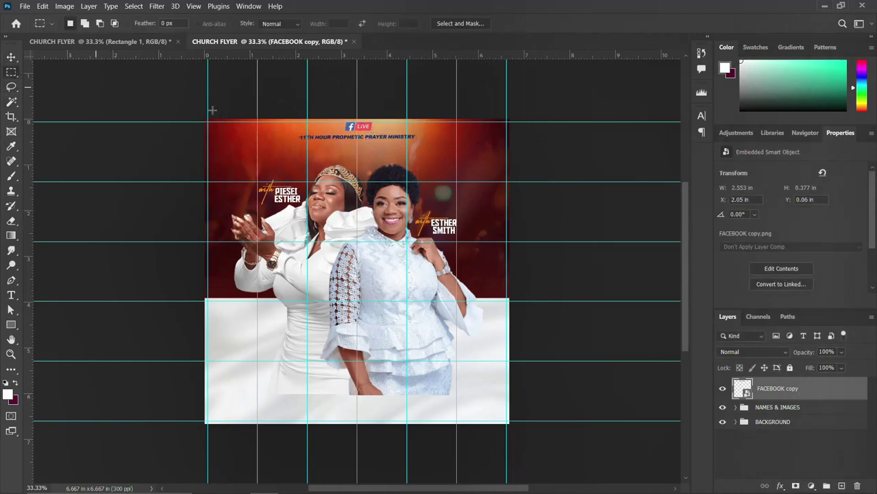
Copy the ministry name line onto its own layer with a white Color Overlay
left_click_drag(446, 146, 288, 130)
key("ctrl+j")
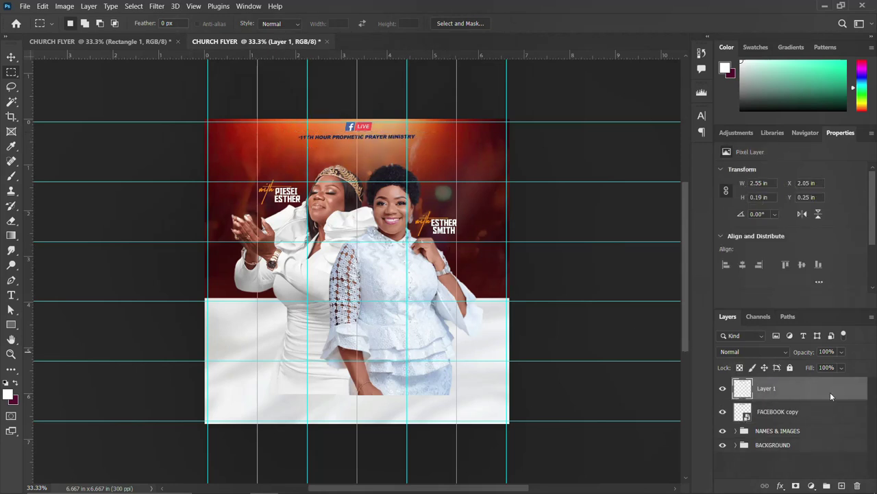
double_click(839, 392)
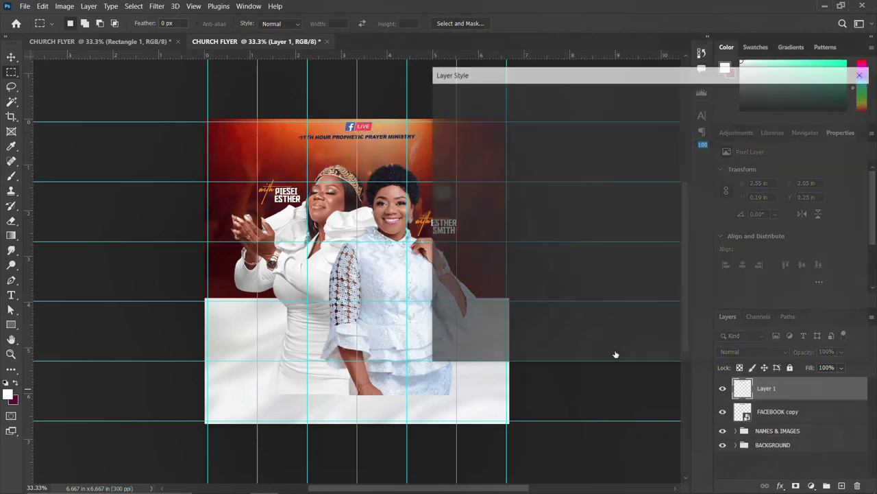
left_click(447, 261)
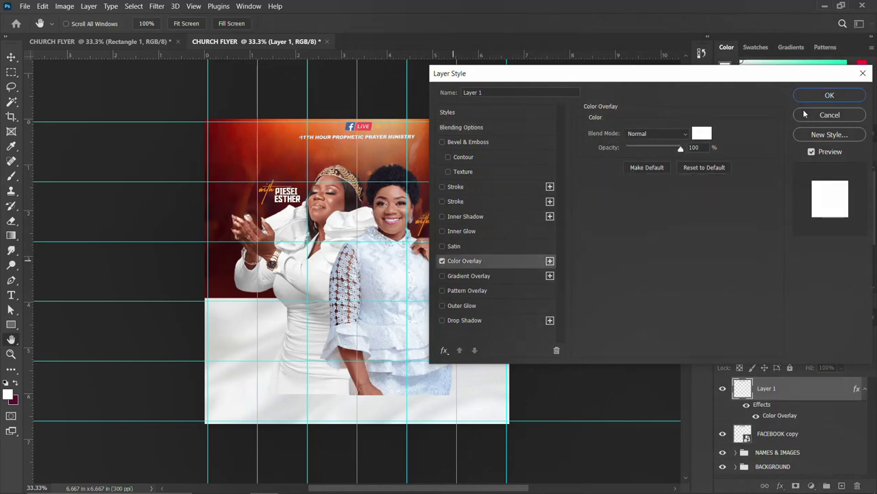
left_click(704, 132)
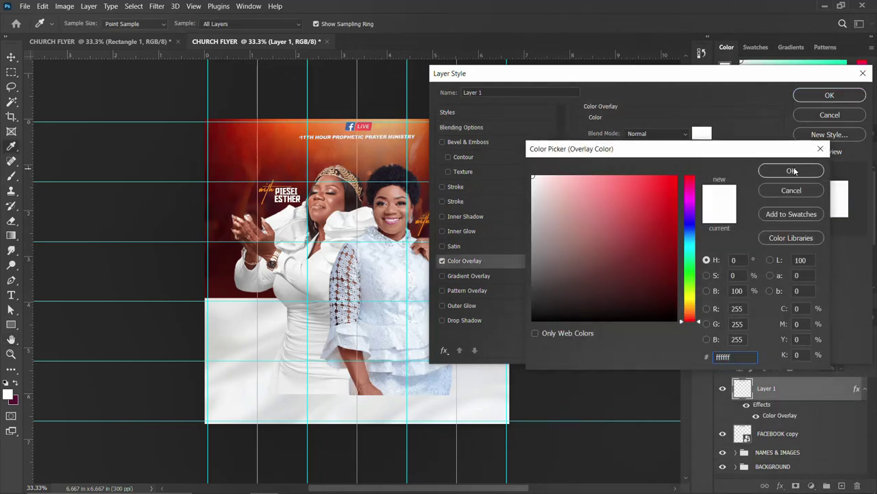
left_click(792, 171)
left_click(830, 94)
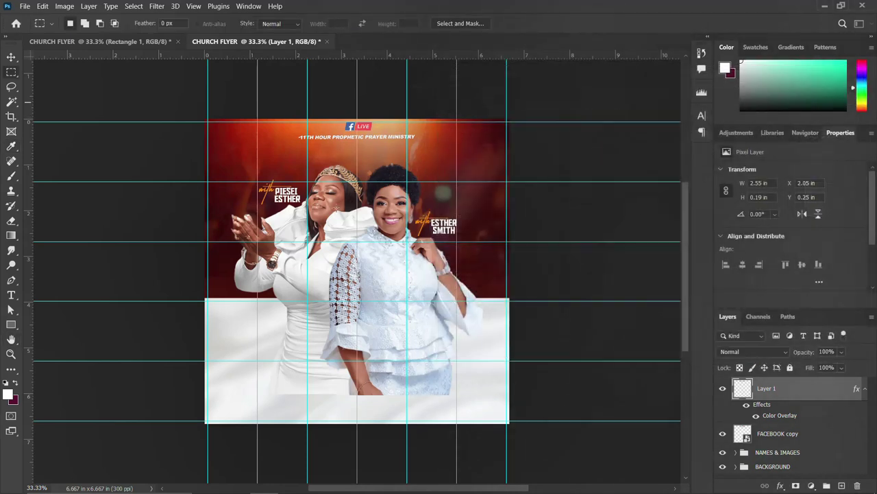
Group the title line with FACEBOOK copy and name the group LOGO
left_click(773, 436, "shift")
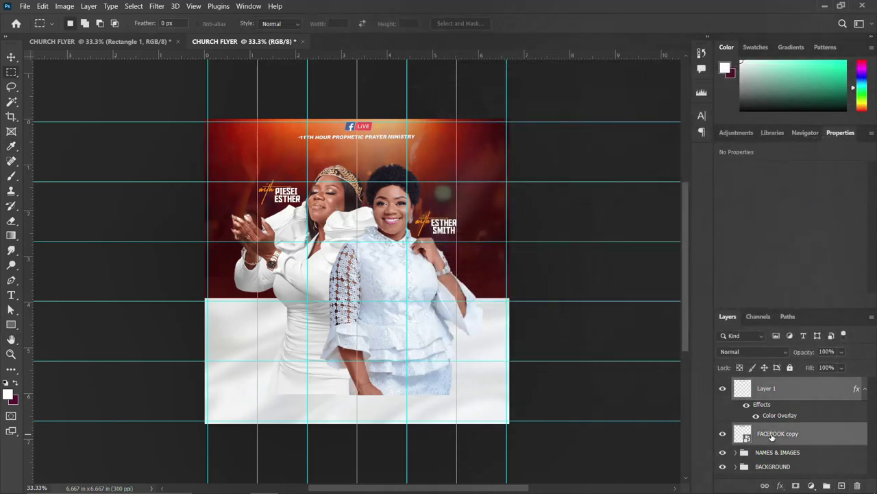
key("ctrl+g")
double_click(770, 388)
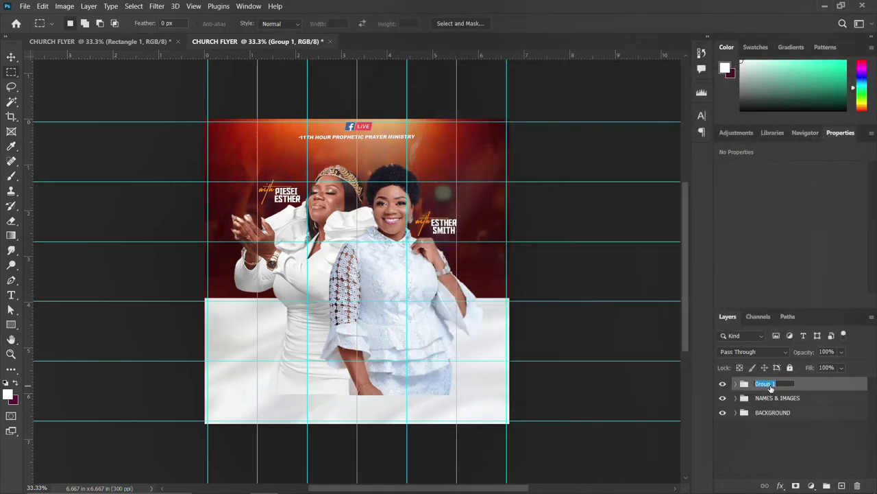
type("LOGO")
key("Return")
left_click(12, 56)
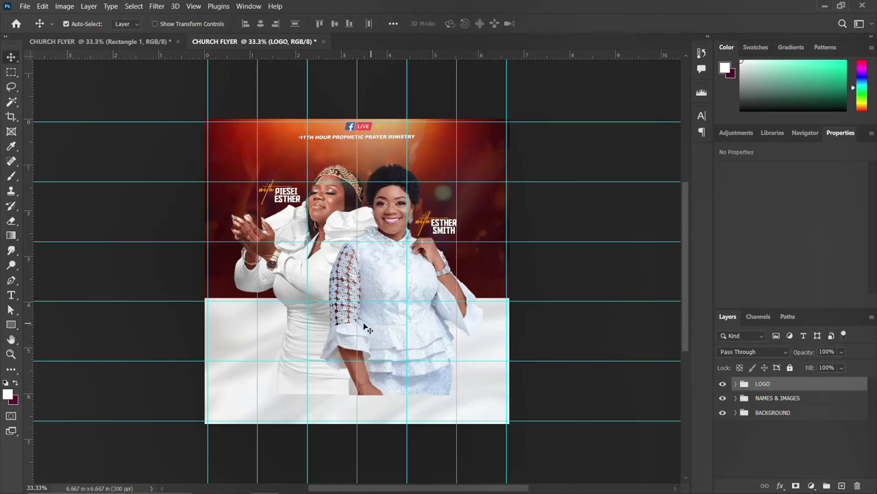
Convert the two women's photo layers into a single smart object
left_click(736, 399)
scroll(784, 442, "down", 3)
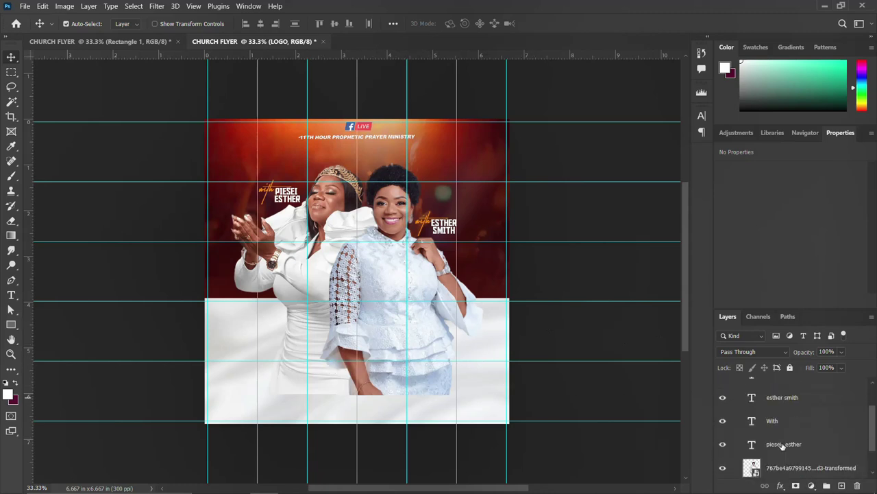
scroll(795, 444, "down", 1)
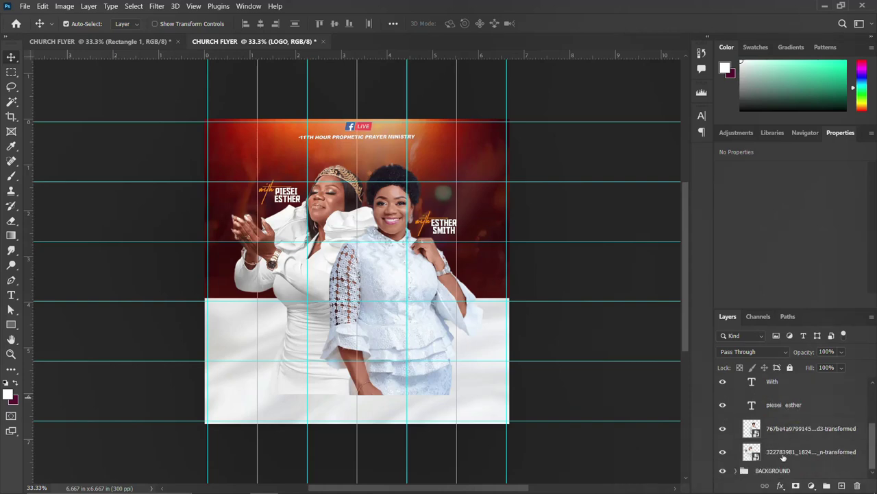
left_click(783, 452)
left_click(783, 428, "shift")
right_click(782, 431)
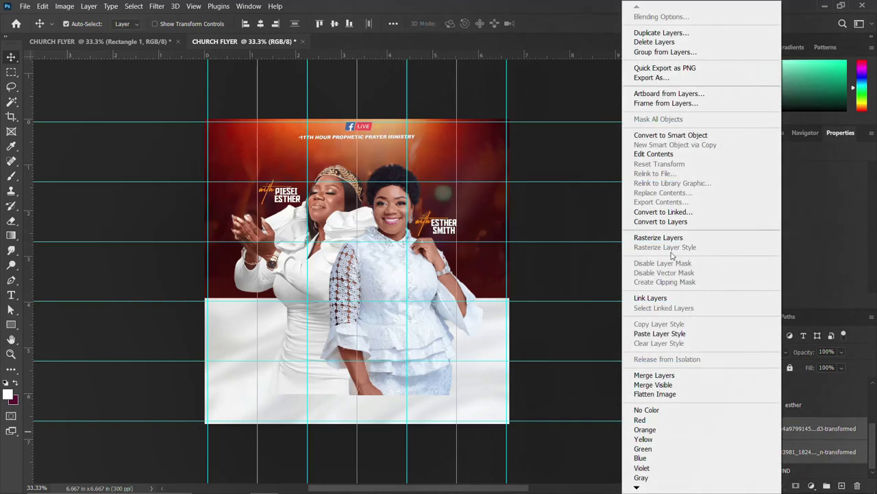
left_click(679, 135)
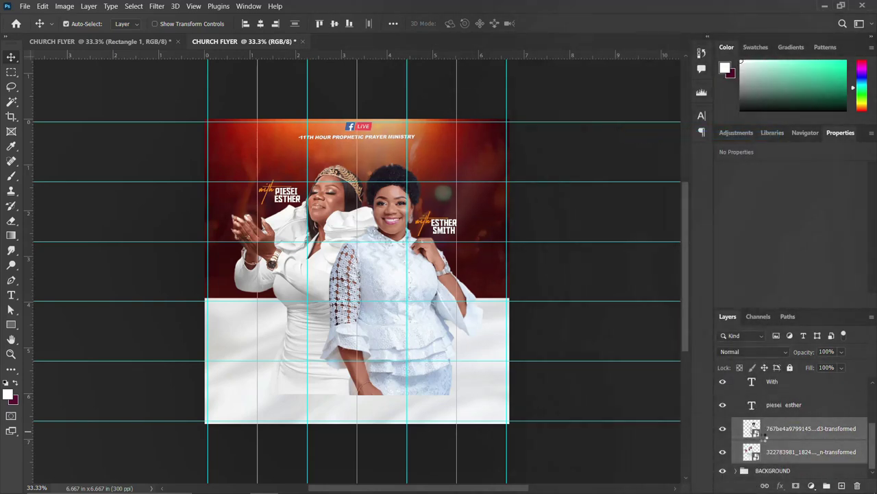
Add a layer mask and paint black with a large brush over the women's lower bodies
left_click(796, 485)
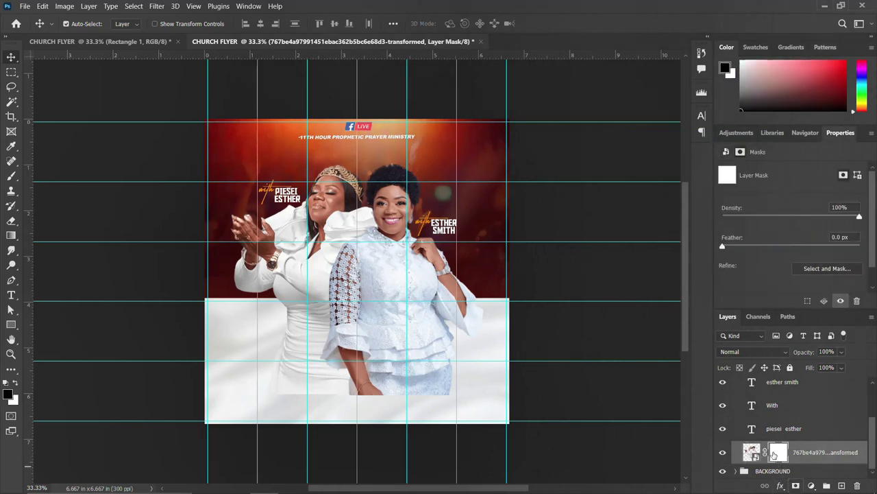
key("b")
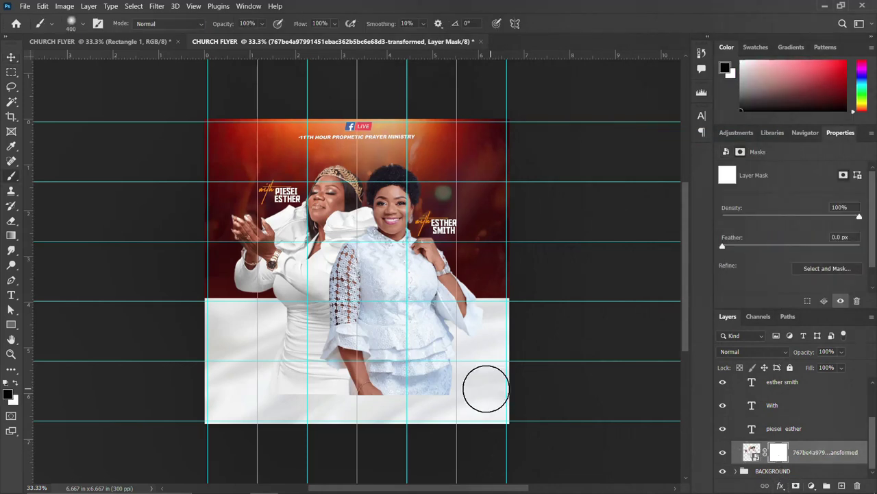
key("bracketright")
key("bracketright")
key("bracketright")
key("bracketright")
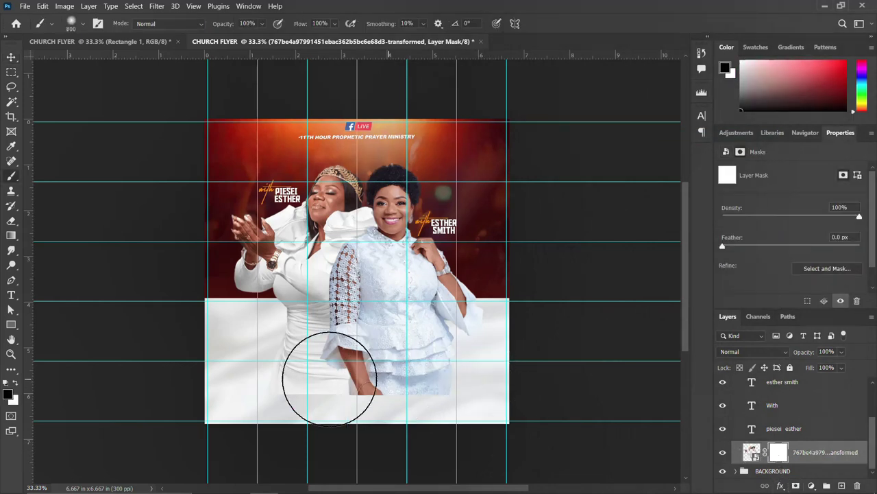
mouse_move(317, 372)
left_mouse_down()
mouse_move(399, 378)
mouse_move(298, 372)
left_mouse_up()
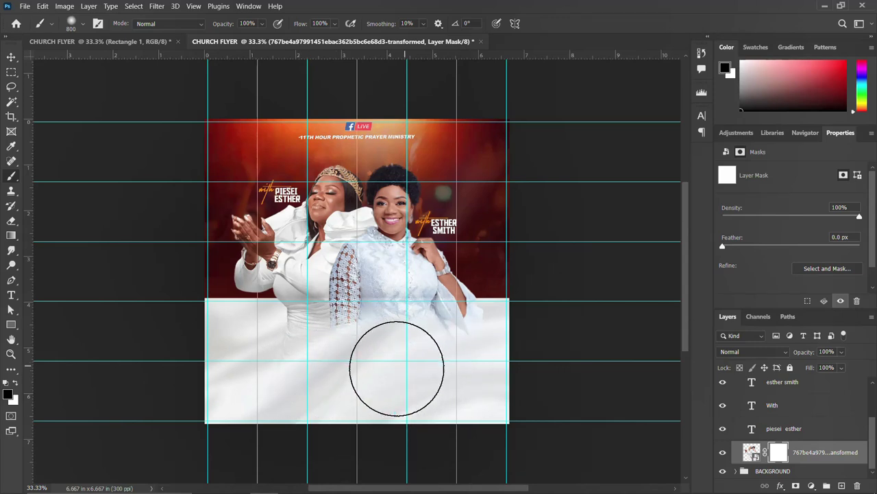
left_click(13, 56)
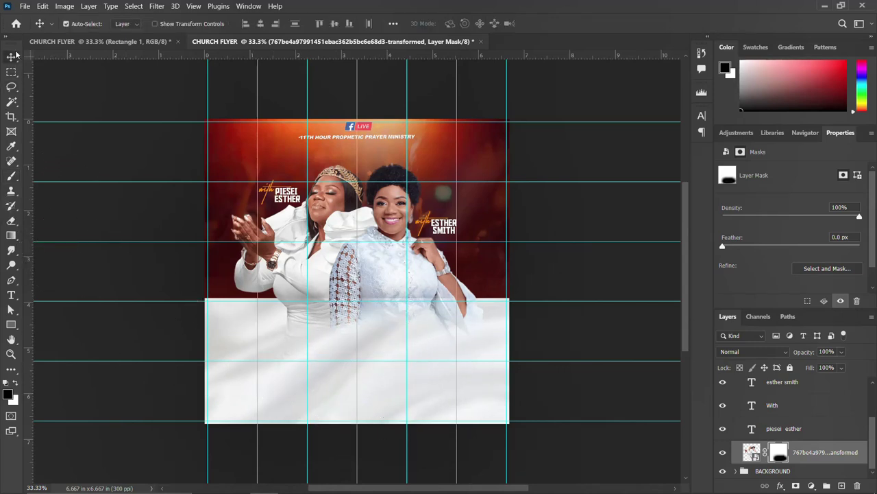
Check the reference flyer, then draw a rectangle about 3.88 in wide over the lower middle of the flyer
left_click(158, 42)
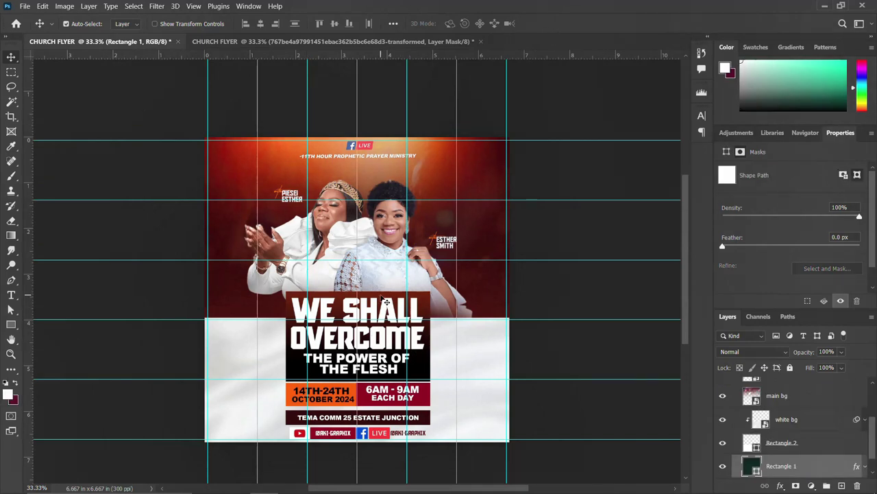
left_click(288, 41)
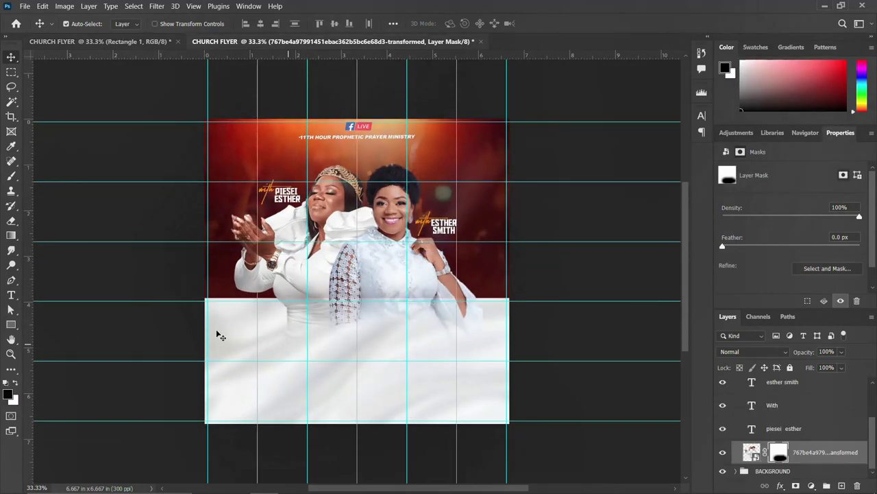
left_click(11, 327)
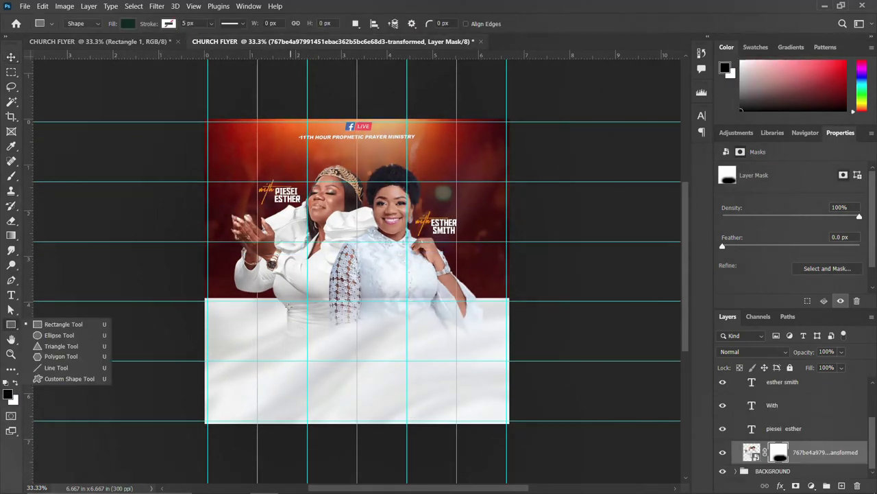
left_click_drag(279, 306, 446, 329)
left_click_drag(439, 357, 457, 374)
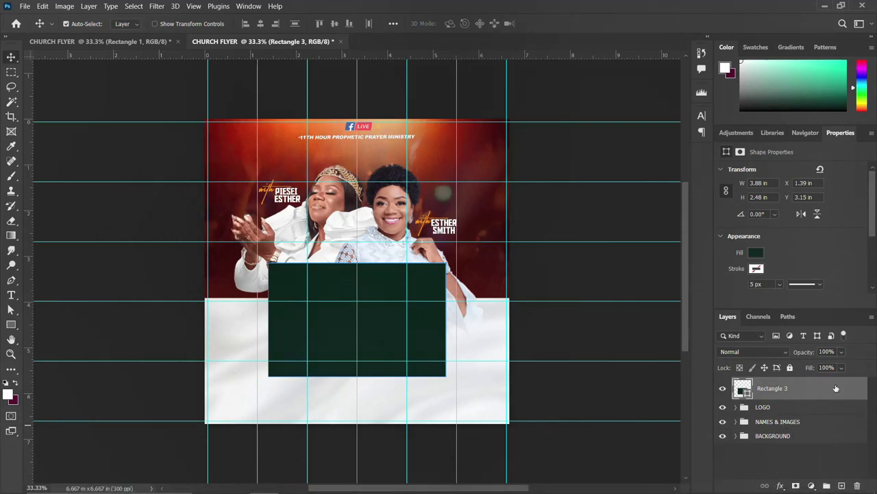
Paste the copied layer style onto Rectangle 3 and reverse its dark red gradient overlay
right_click(835, 387)
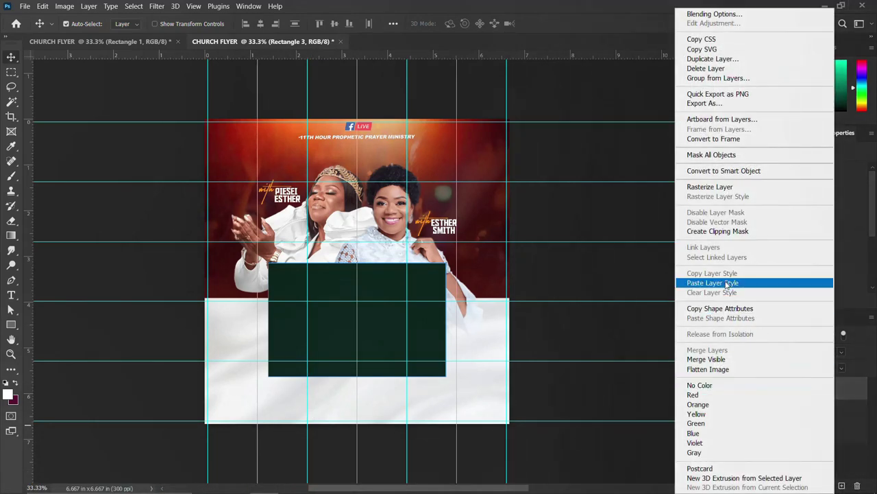
left_click(728, 282)
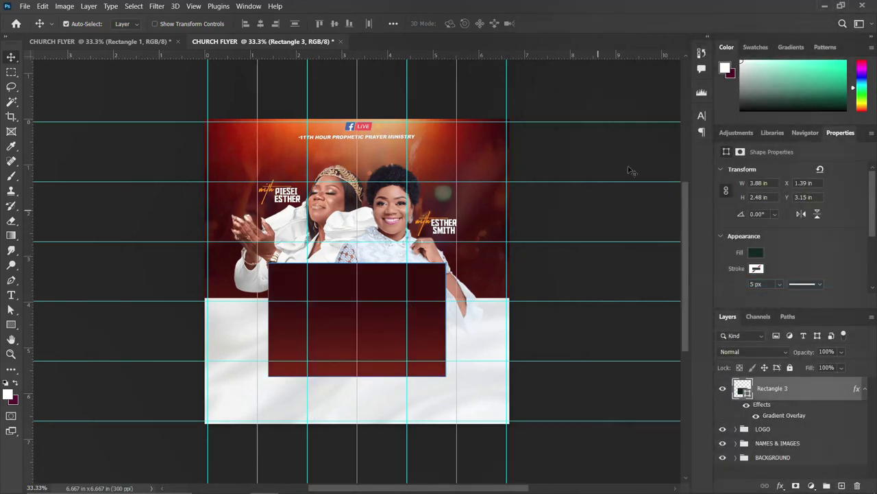
double_click(797, 415)
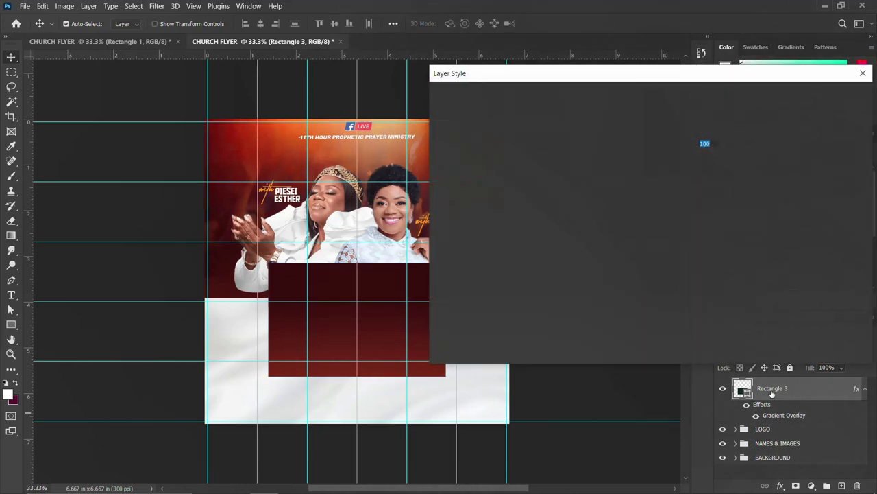
left_click(701, 158)
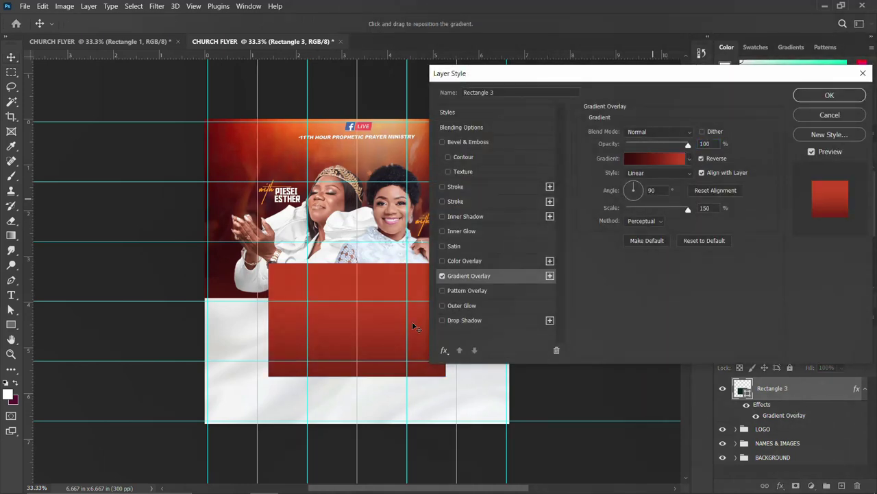
left_click_drag(377, 348, 383, 320)
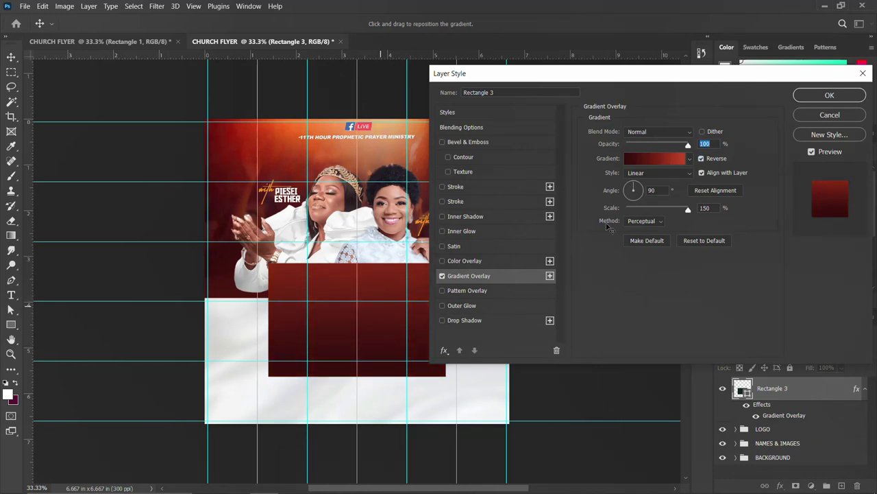
left_click(840, 100)
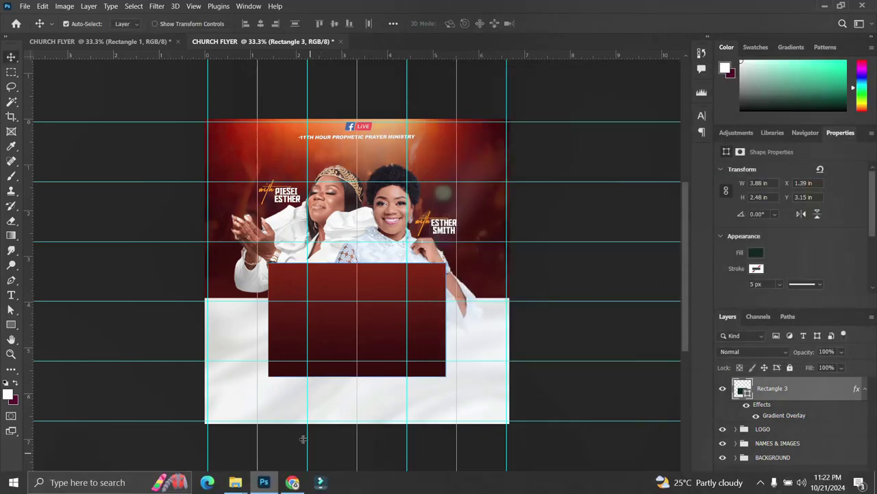
Add a placeholder text layer on the white fabric, then undo it
key("t")
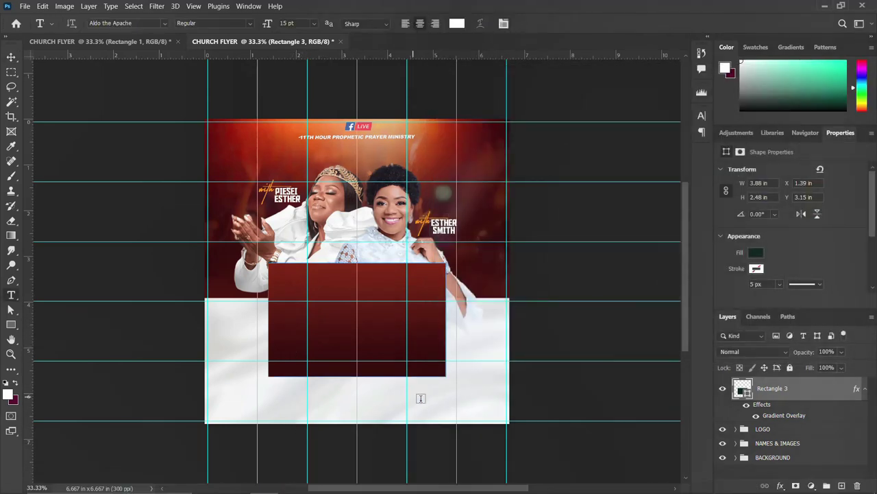
left_click(447, 398)
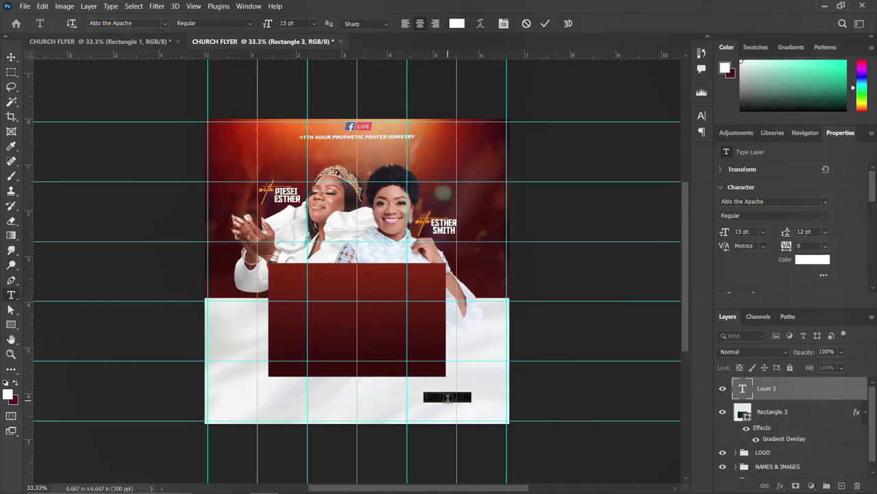
key("ctrl+Return")
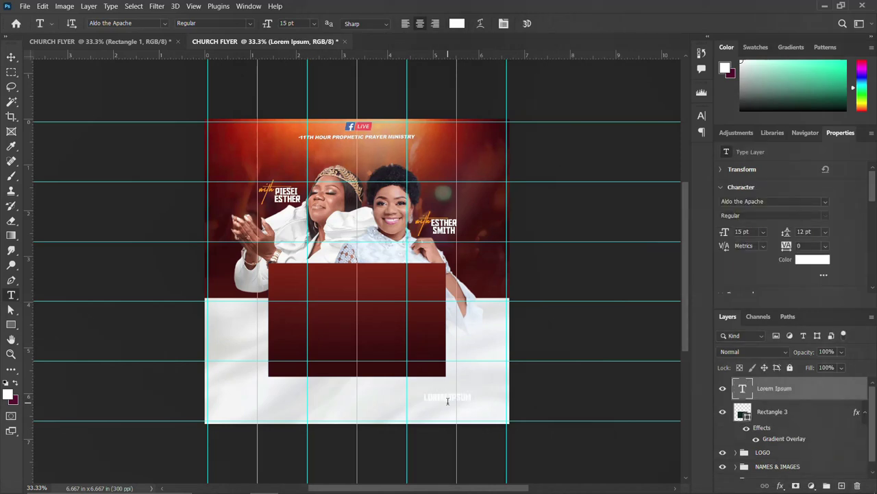
key("ctrl+z")
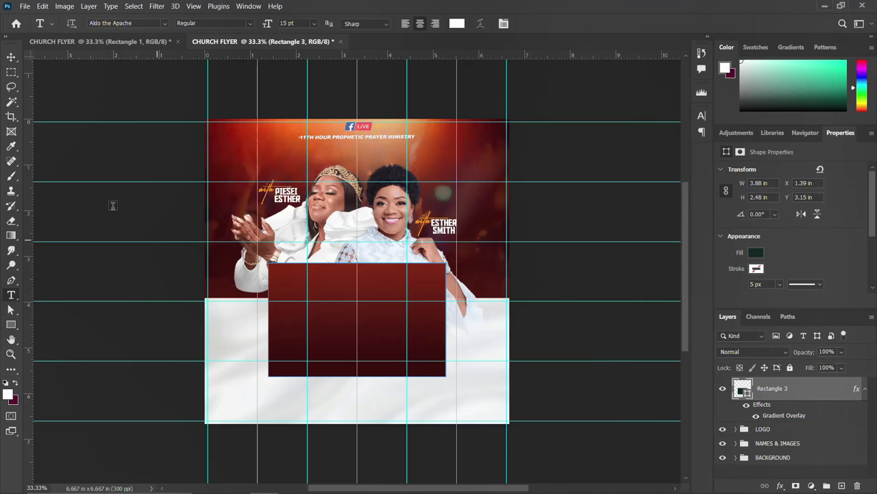
In the finished flyer, expand TEXTS and select the layers from pngwing.com (22) down to Rectangle 3
left_click(129, 42)
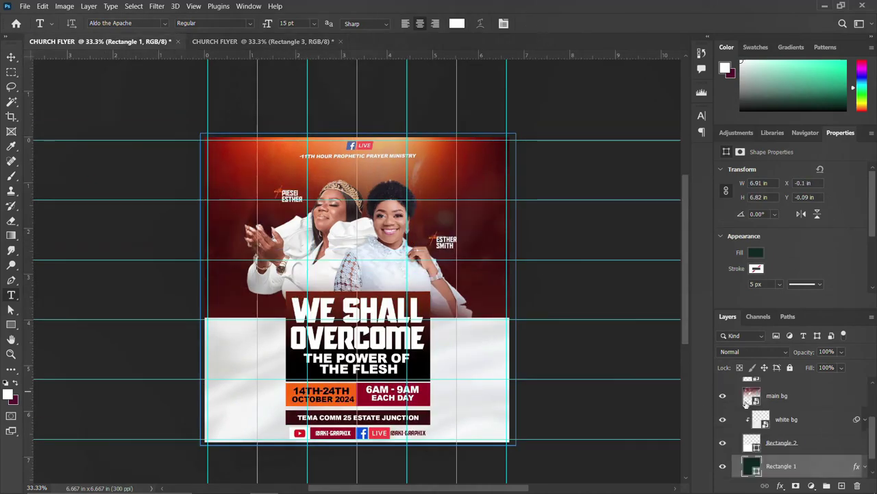
scroll(761, 404, "up", 2)
scroll(755, 386, "up", 1)
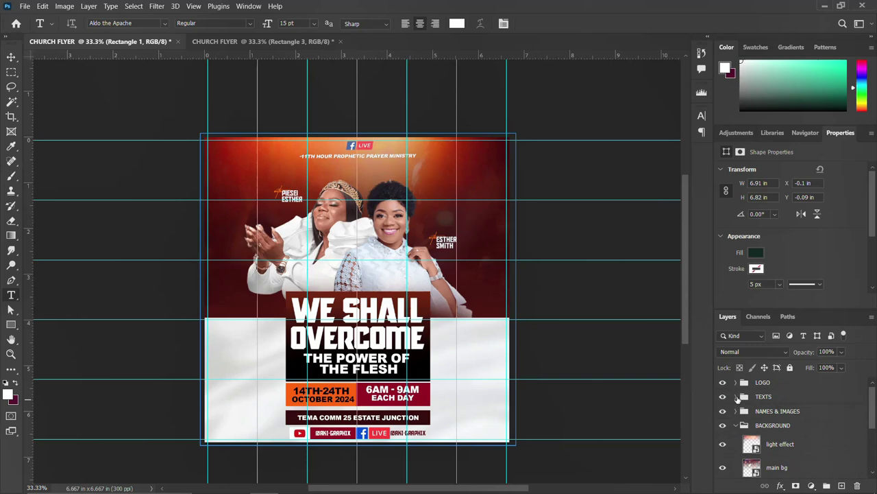
left_click(735, 397)
left_click(772, 420)
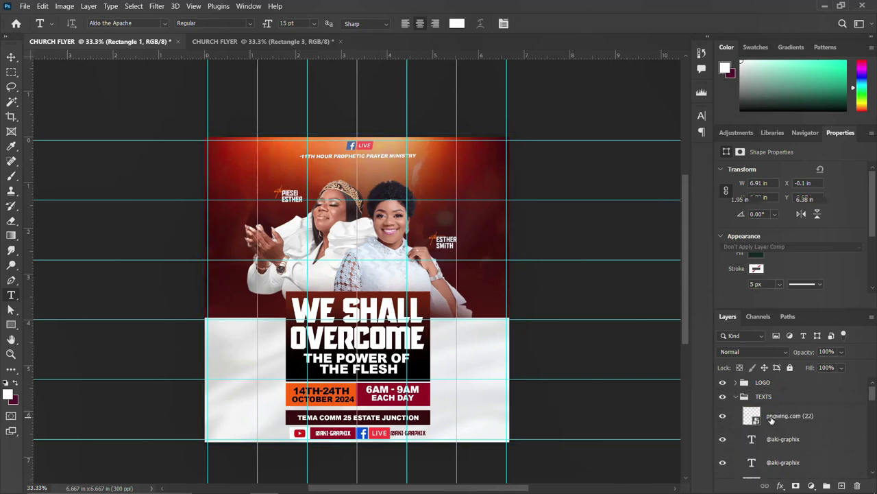
scroll(772, 420, "down", 2)
scroll(772, 420, "down", 6)
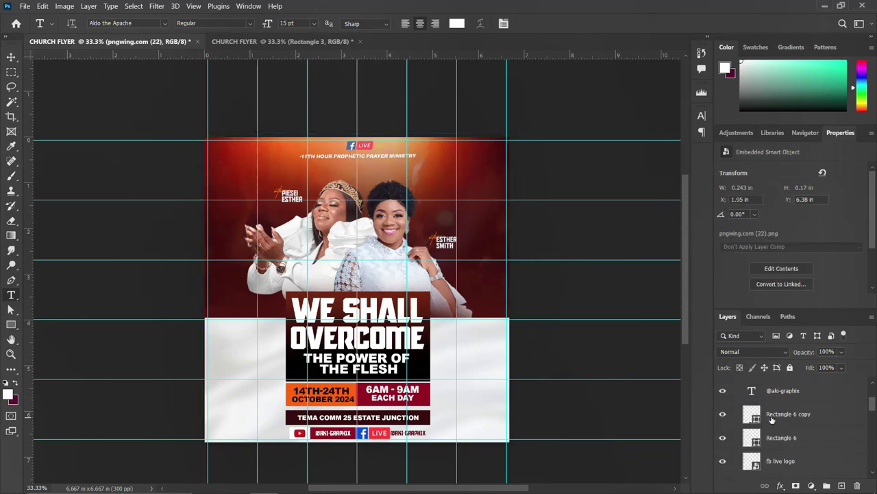
scroll(772, 432, "down", 5)
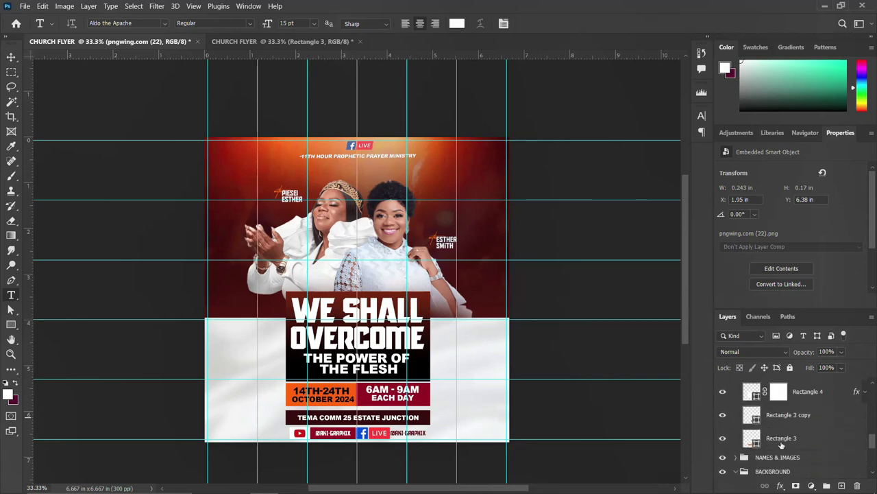
left_click(782, 439, "shift")
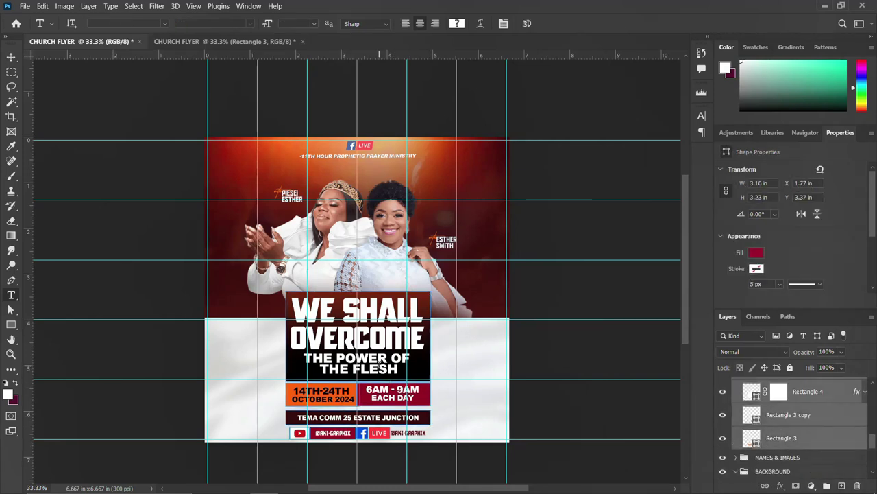
Copy the title, dates, venue and handles layers over the red box, then delete the old gradient box
key("v")
left_click_drag(382, 357, 275, 187)
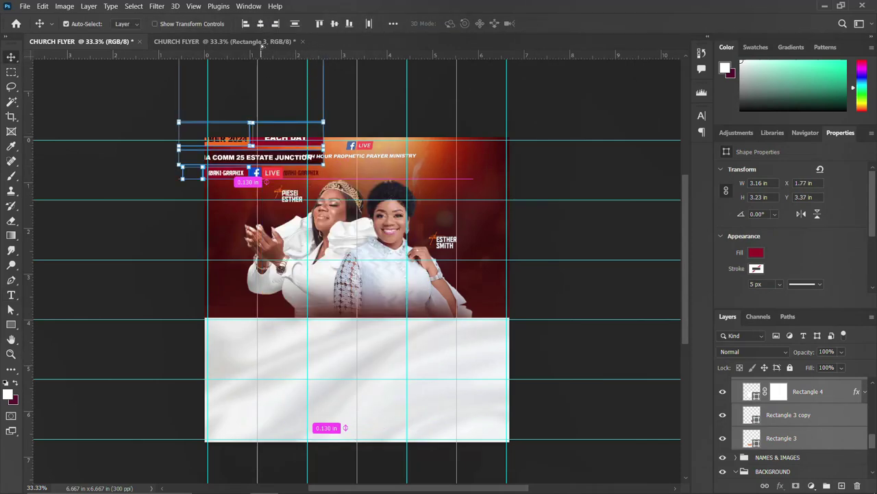
left_click_drag(261, 44, 364, 331)
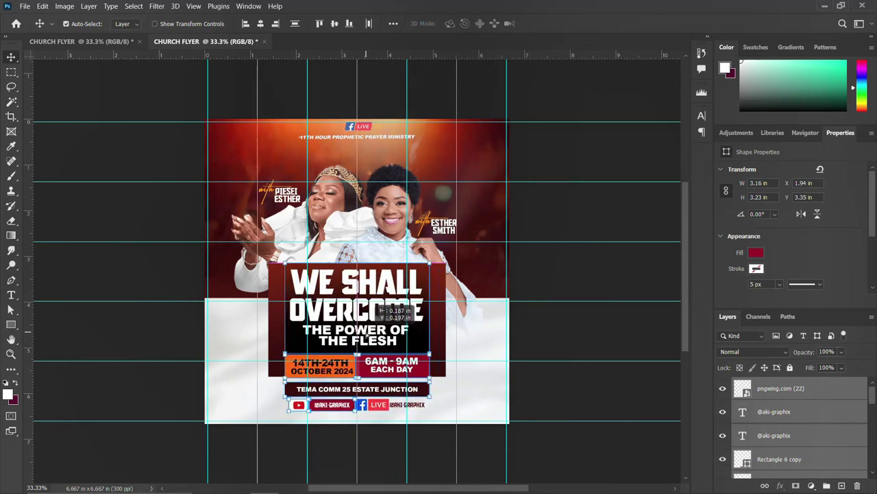
left_click_drag(368, 334, 368, 335)
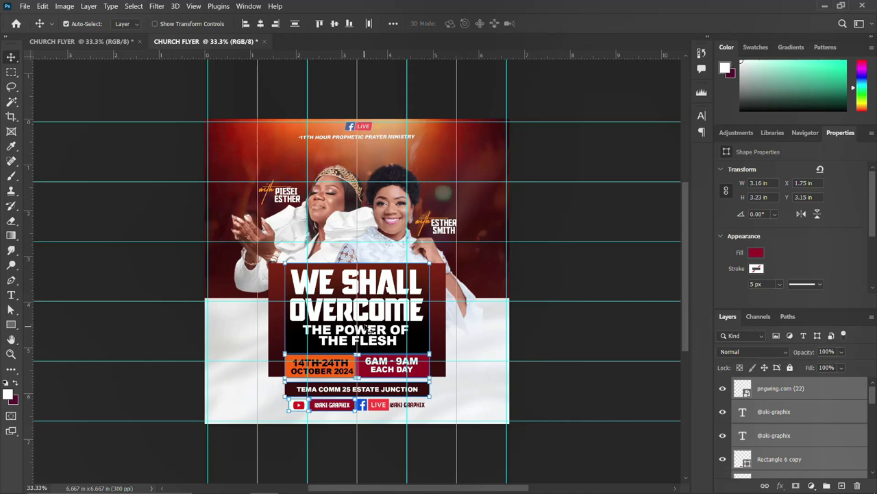
left_click(442, 336)
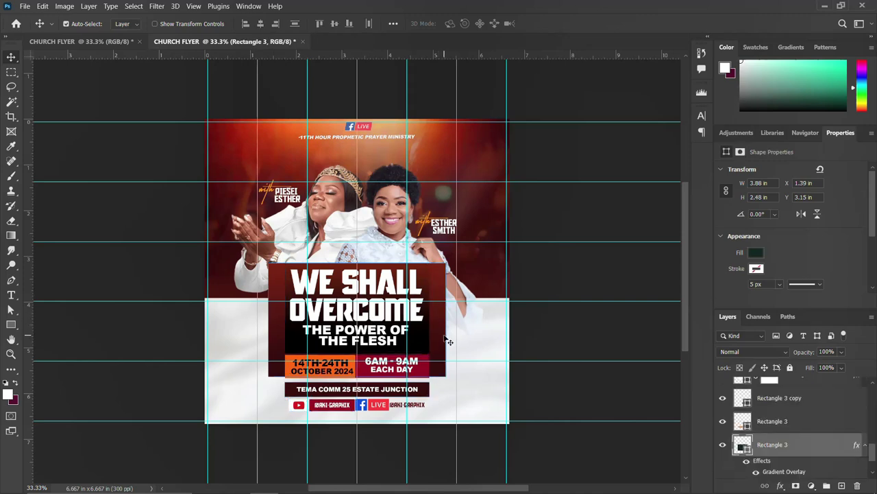
key("Delete")
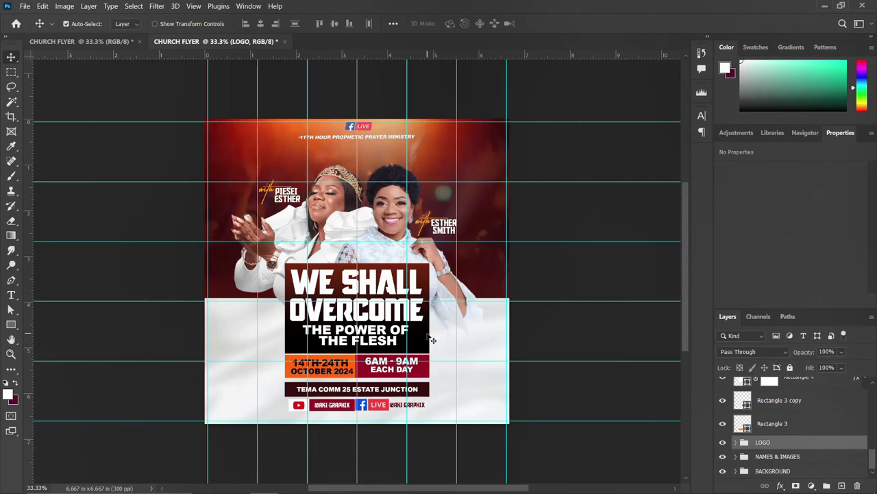
Hide the social handles and their box, the white box with Facebook LIVE badge, and the dates' dark bar
scroll(765, 401, "up", 3)
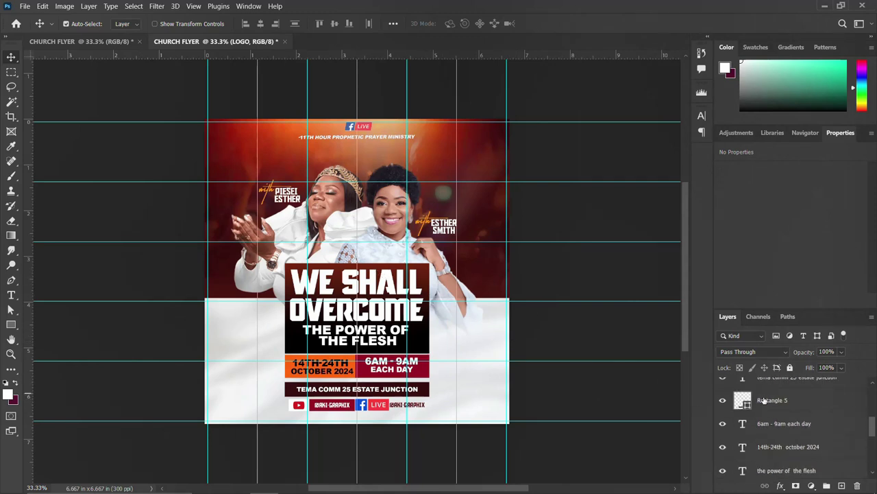
scroll(764, 401, "up", 3)
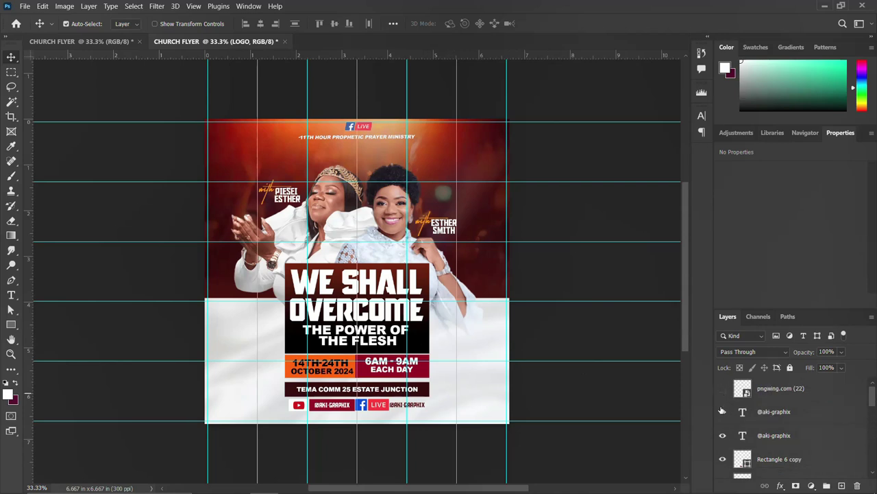
left_click_drag(722, 411, 725, 463)
scroll(750, 443, "down", 1)
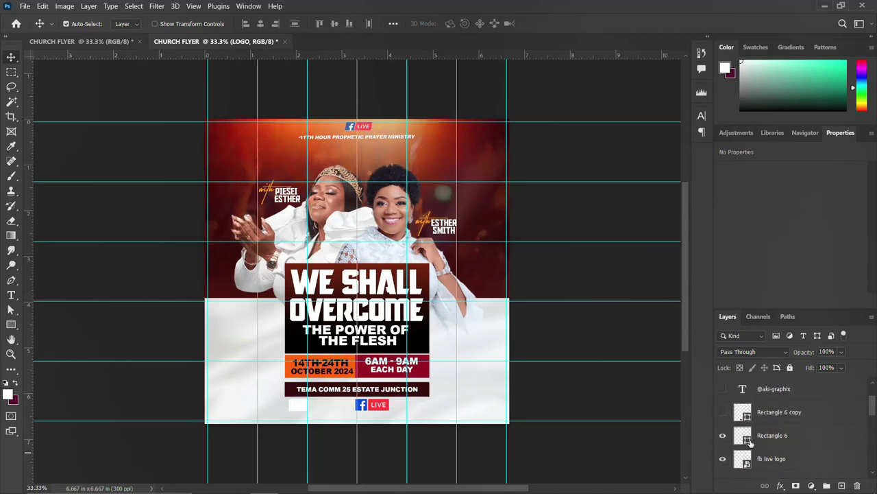
left_click_drag(724, 433, 722, 457)
scroll(743, 445, "down", 2)
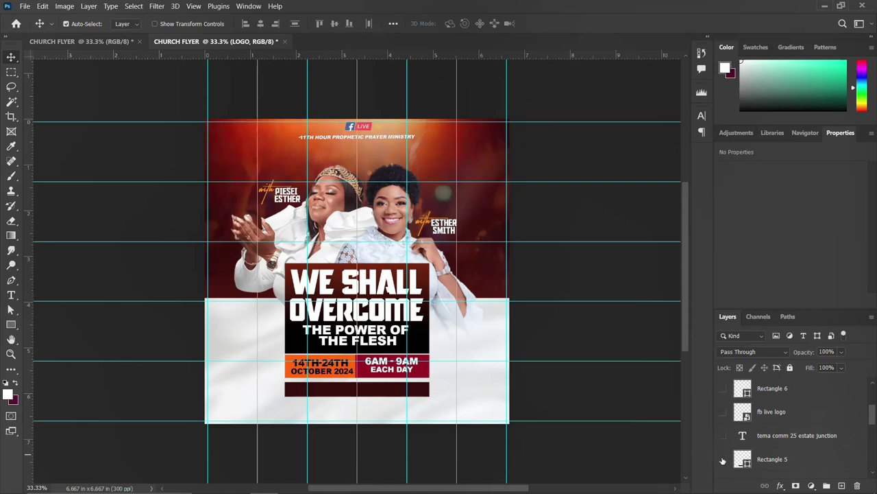
left_click(723, 459)
scroll(722, 452, "down", 3)
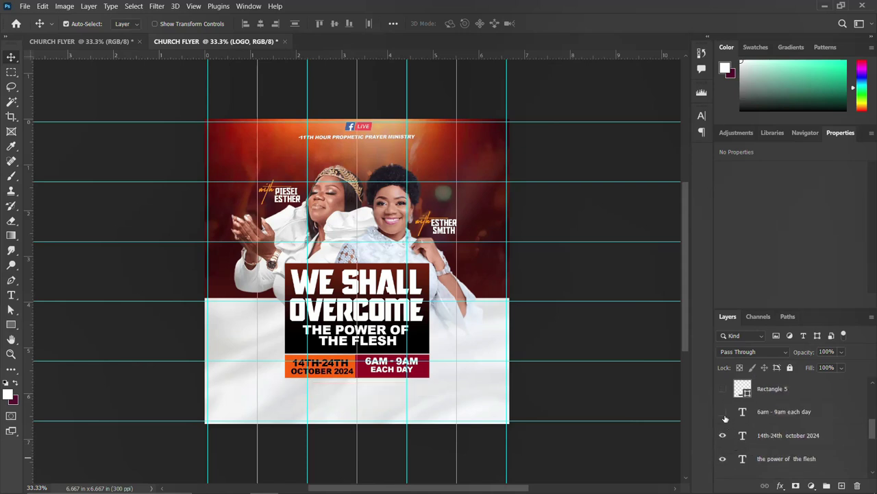
Hide the OVERCOME and WE SHALL words, gradient box copy and orange rectangle, then reveal the red bar
left_click_drag(724, 413, 723, 468)
scroll(745, 436, "down", 3)
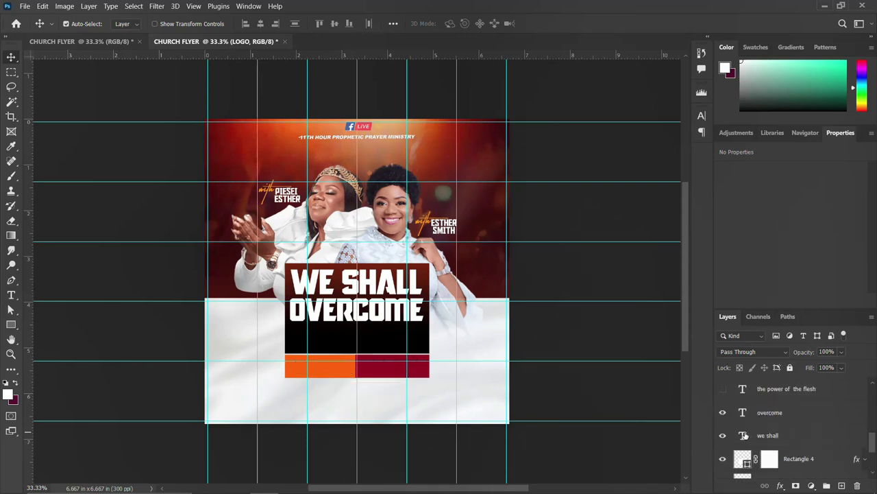
left_click(723, 414)
left_click(724, 437)
scroll(724, 439, "down", 2)
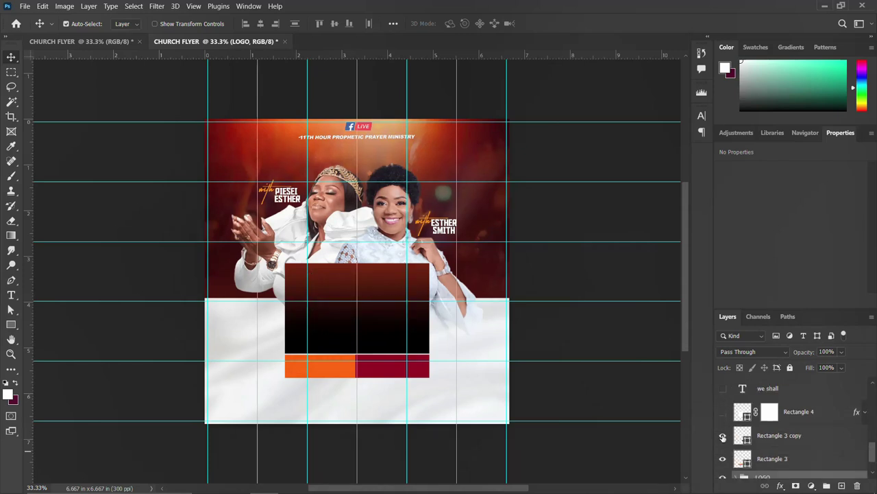
left_click(722, 437)
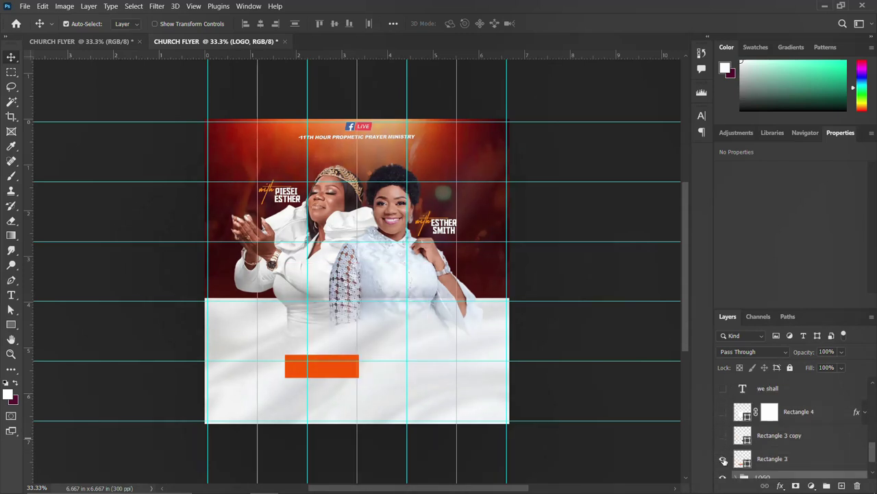
left_click(723, 459)
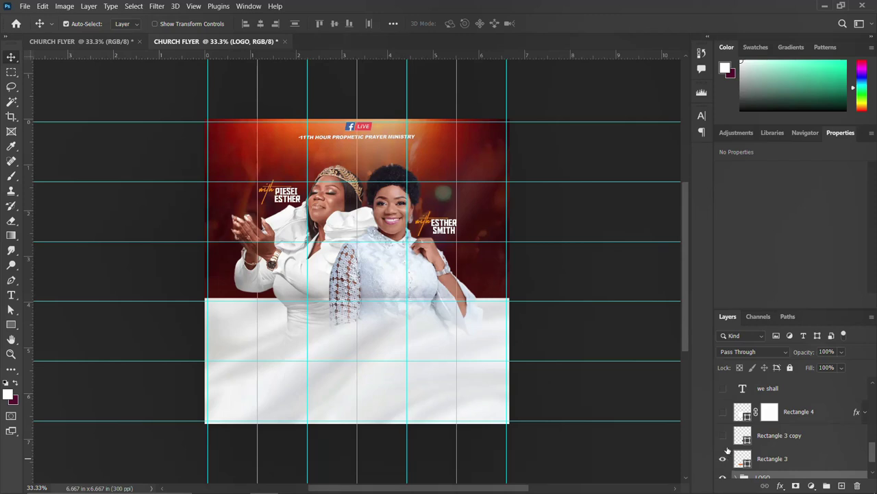
left_click(723, 436)
Reveal and select the dark gradient title box and expand its list of effects
left_click(327, 375)
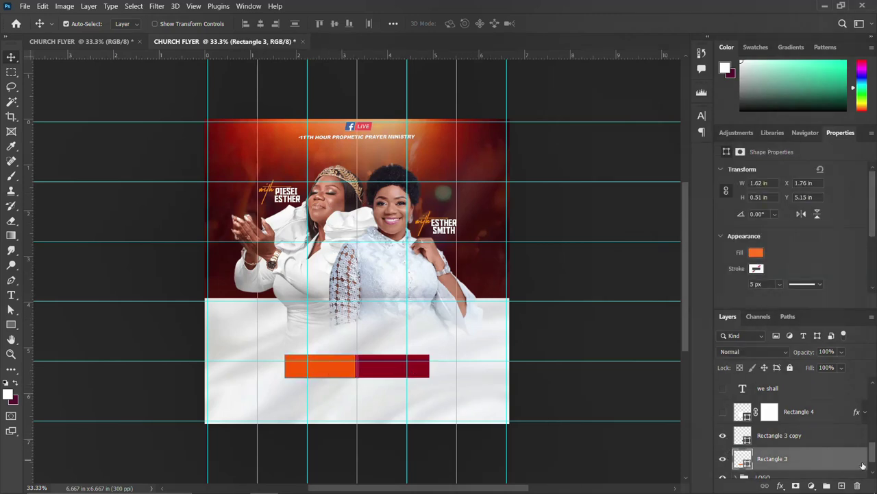
left_click(723, 414)
left_click(323, 332)
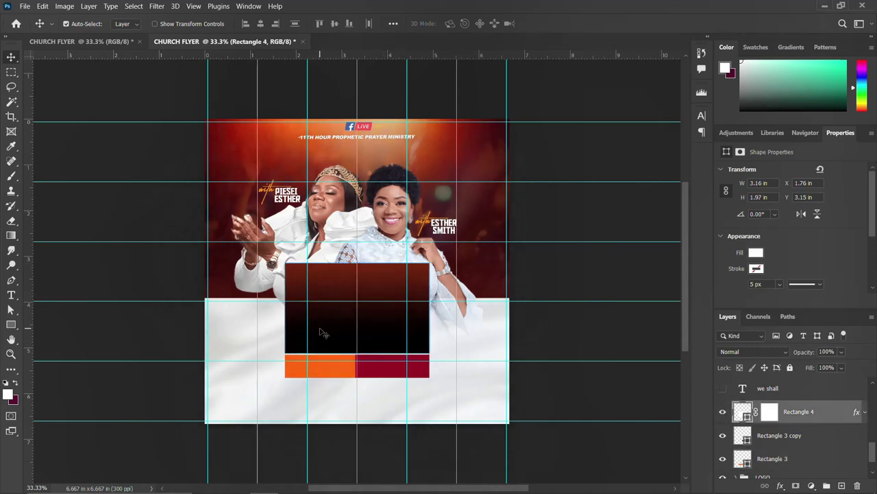
left_click(866, 412)
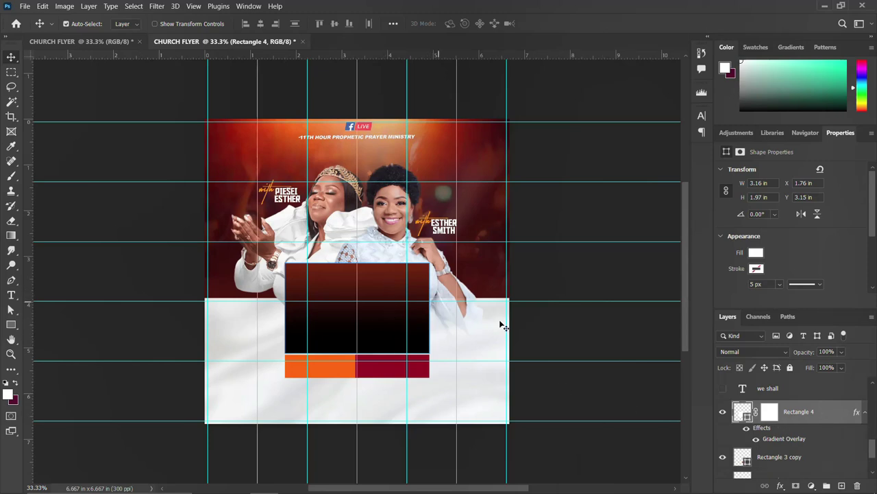
Show the WE SHALL heading, THE POWER OF THE FLESH subtitle and 14TH-24TH OCTOBER 2024 dates
left_click(723, 388)
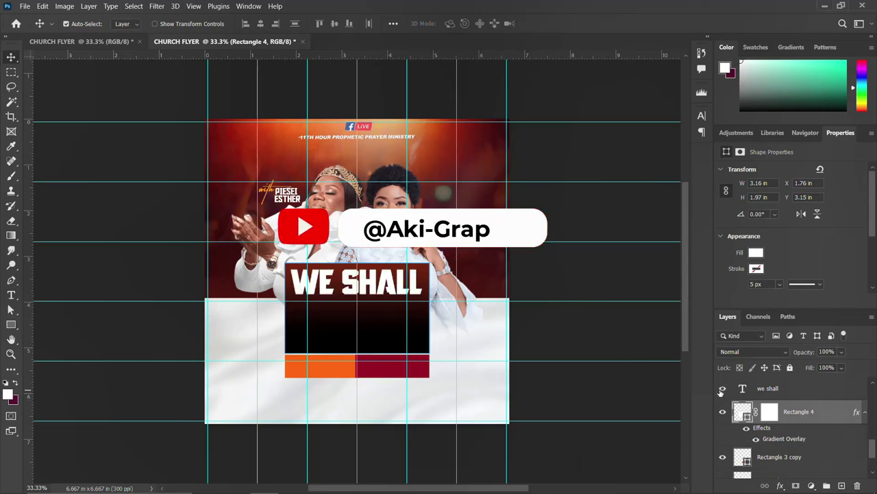
left_click(419, 290)
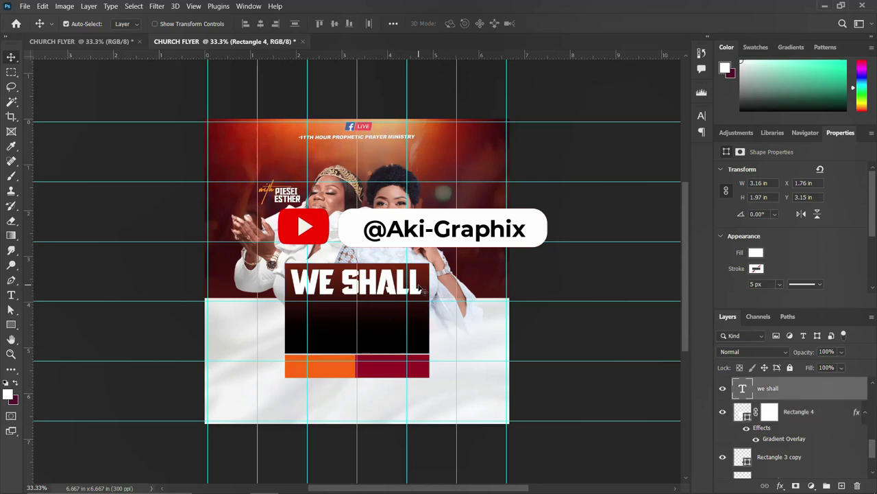
left_click(701, 115)
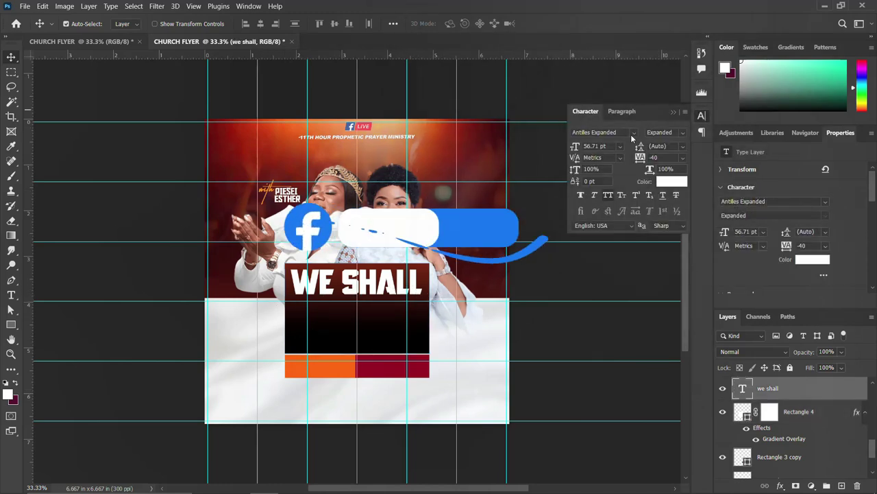
left_click(701, 116)
scroll(739, 415, "up", 2)
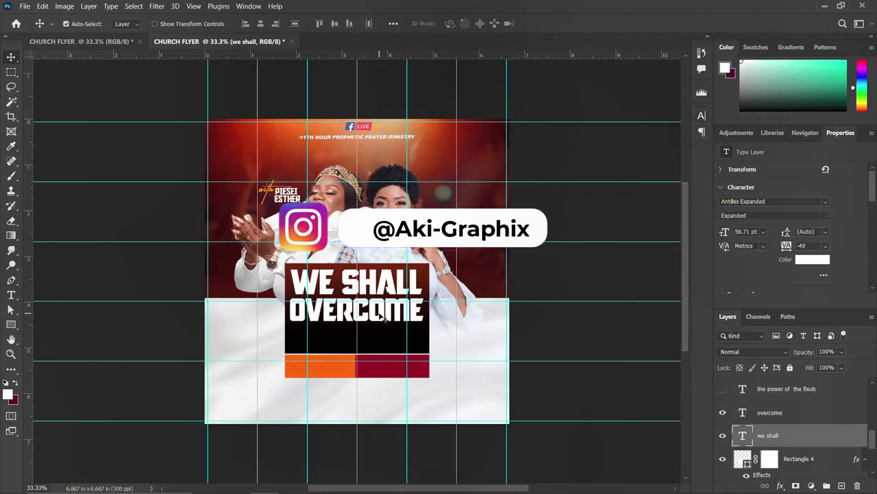
left_click(723, 388)
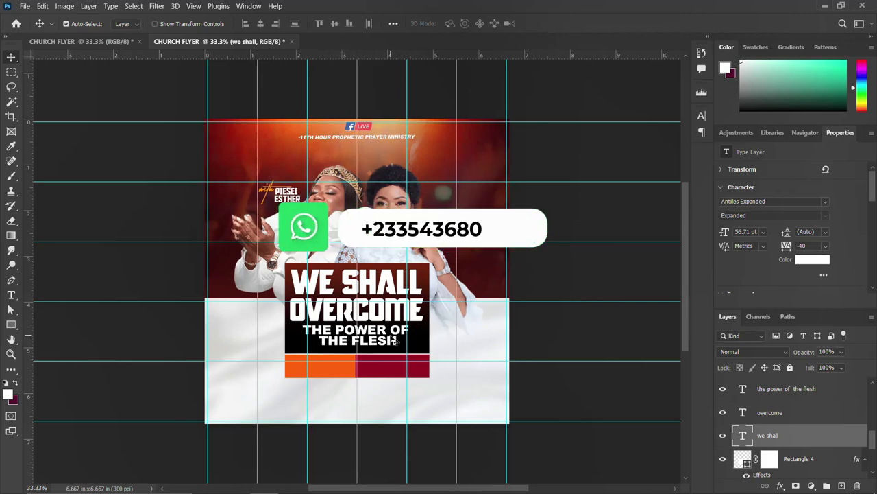
scroll(746, 420, "up", 1)
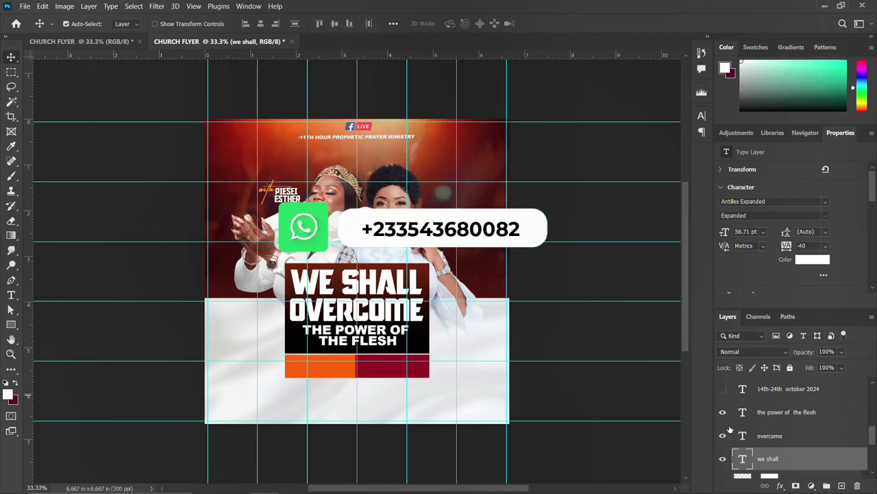
left_click(723, 389)
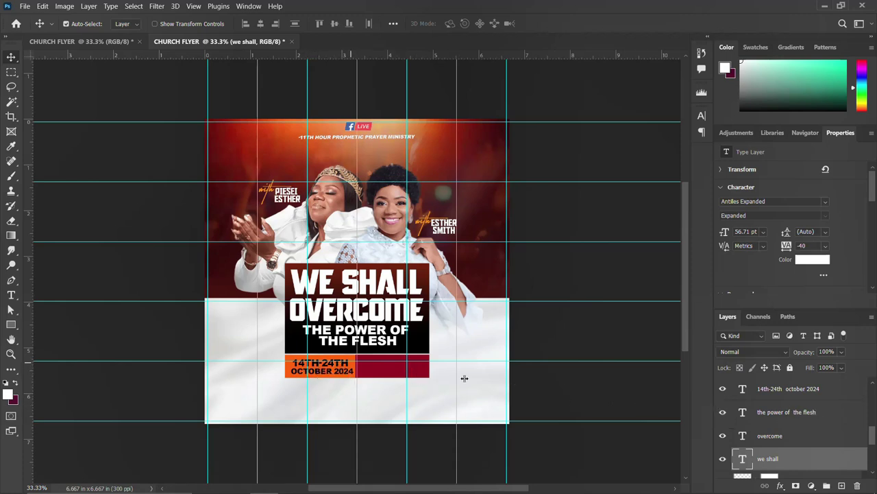
Show the 6AM - 9AM EACH DAY times and the dark venue bar below the dates
scroll(754, 416, "up", 2)
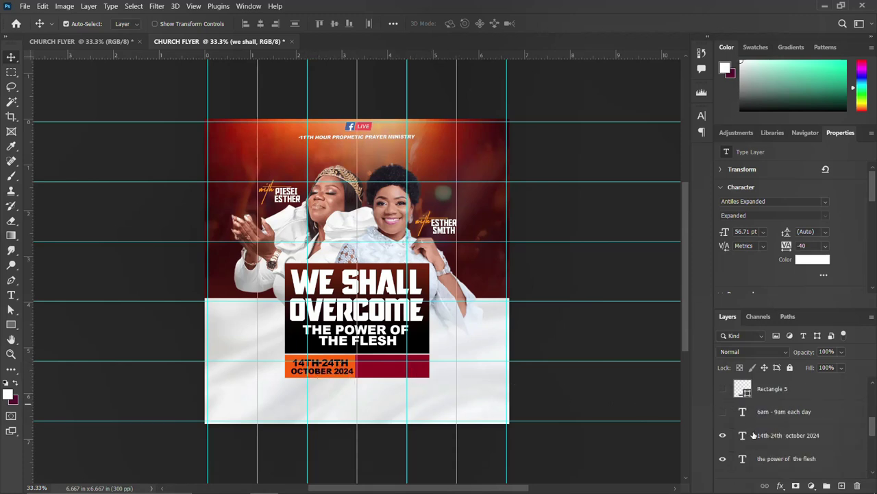
left_click(723, 412)
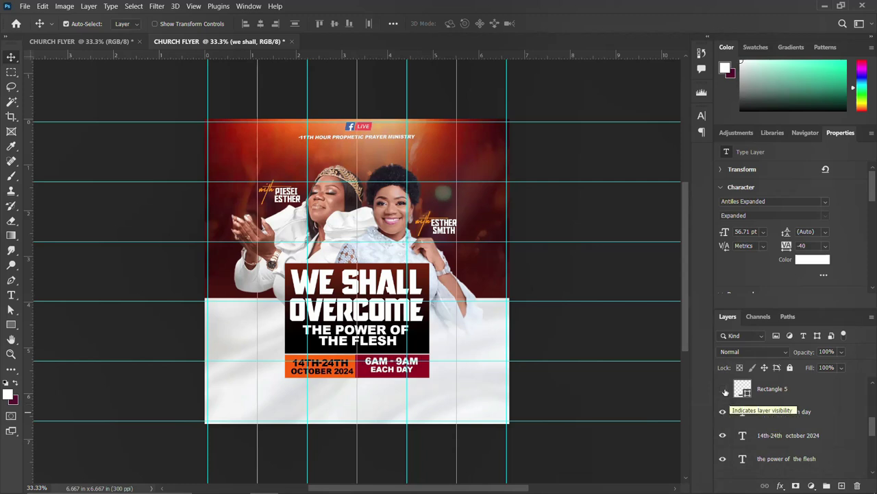
left_click(723, 389)
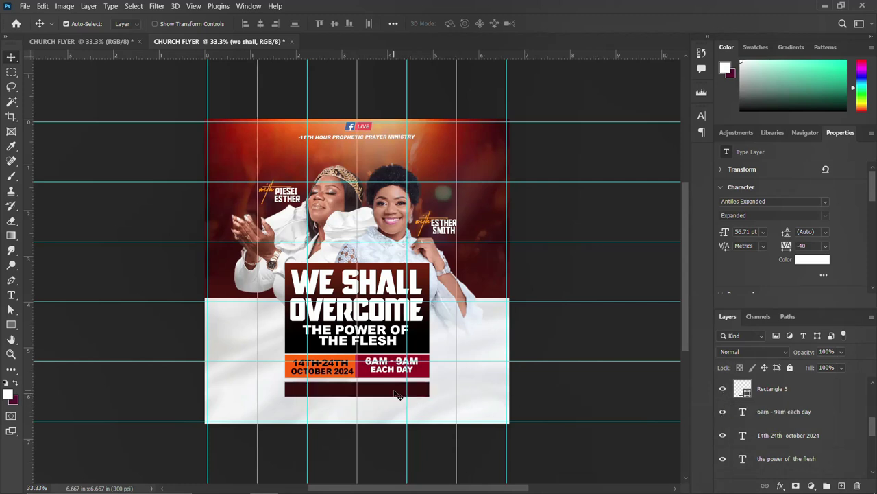
scroll(728, 414, "up", 2)
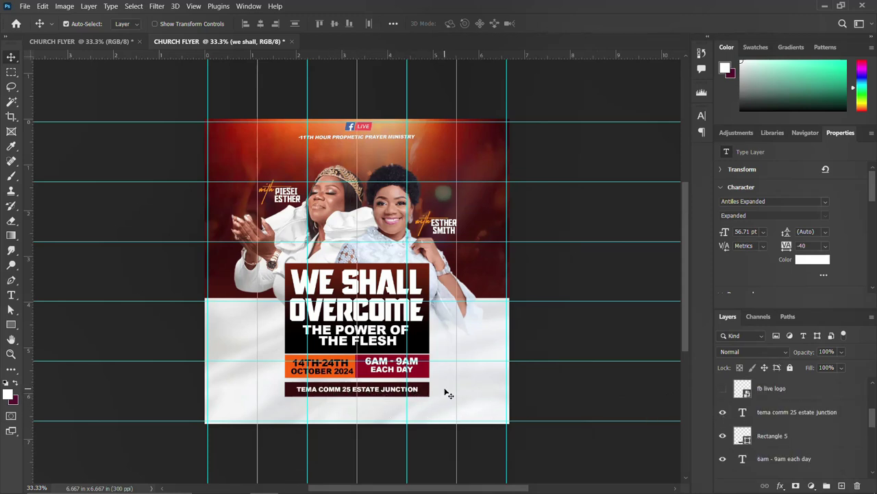
Reveal the Facebook Live logo, white handles box, YouTube icon and both social handle texts
left_click(725, 389)
scroll(751, 398, "up", 1)
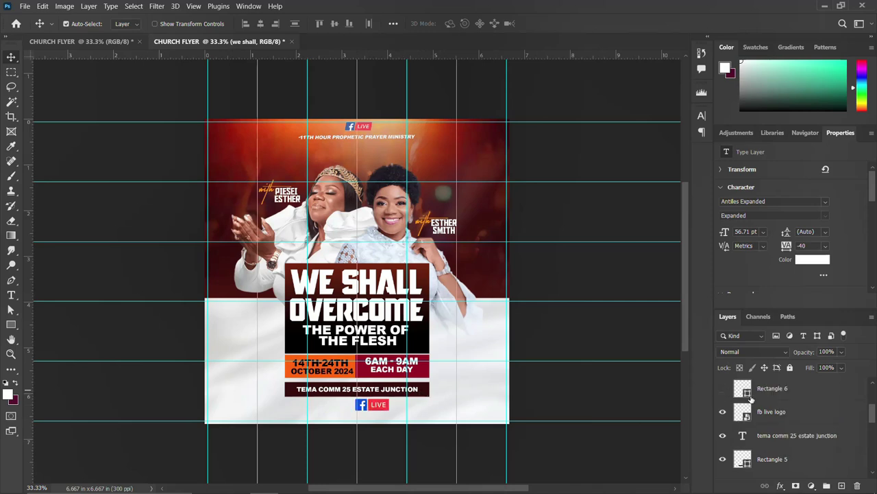
left_click(723, 390)
scroll(722, 389, "up", 2)
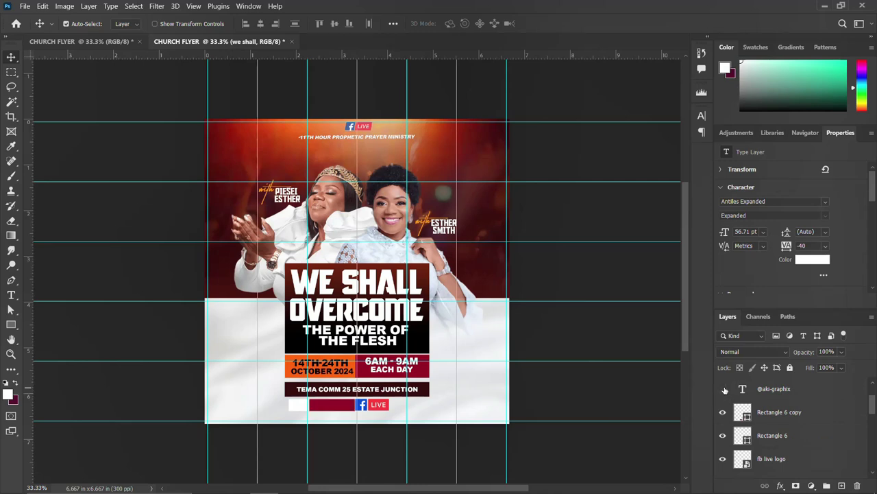
left_click(724, 390)
scroll(726, 394, "up", 2)
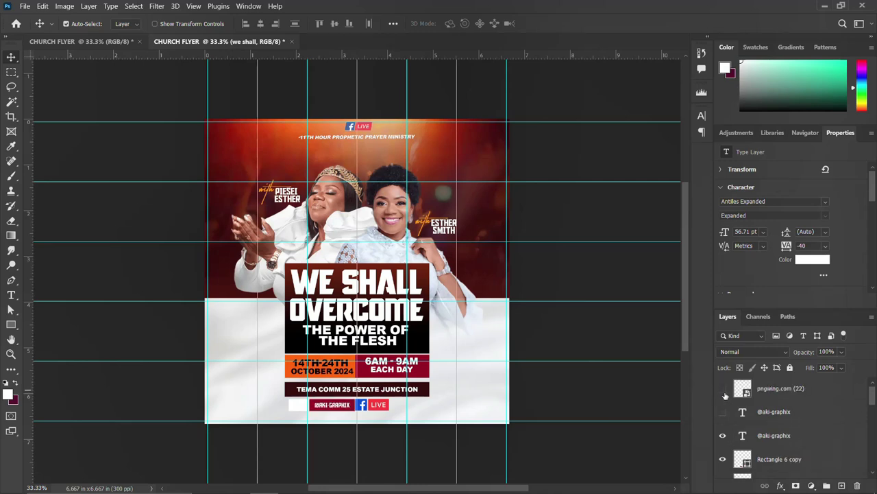
left_click(724, 391)
left_click(723, 412)
scroll(799, 419, "up", 6)
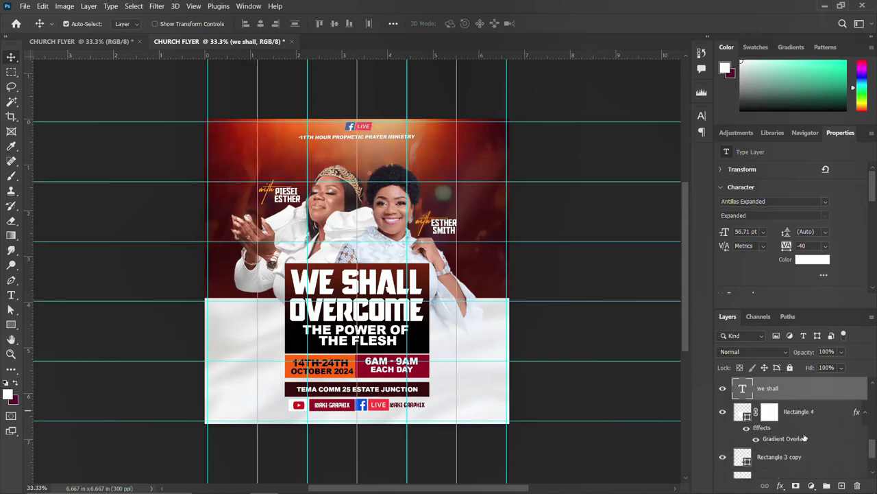
scroll(805, 437, "down", 3)
Select the title, date, venue and handle layers, group them with Ctrl+G, and name the group DETAILS
left_click(793, 424)
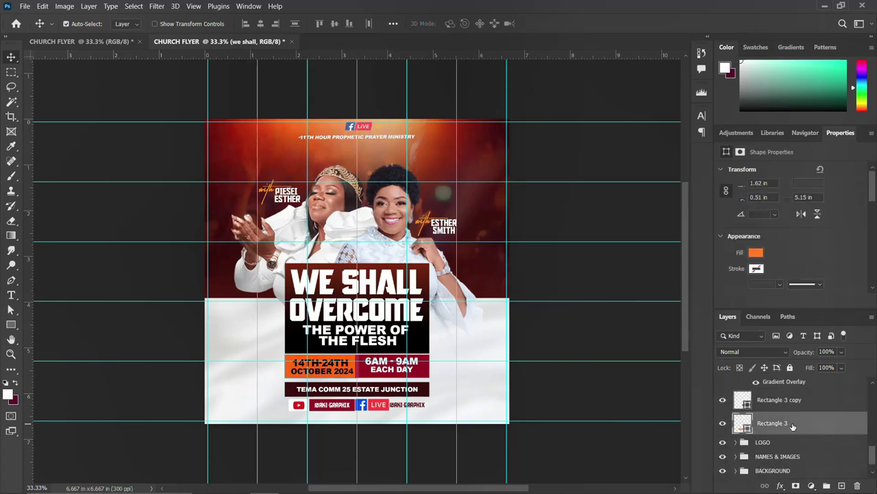
scroll(793, 426, "down", 3)
left_click(792, 403, "shift")
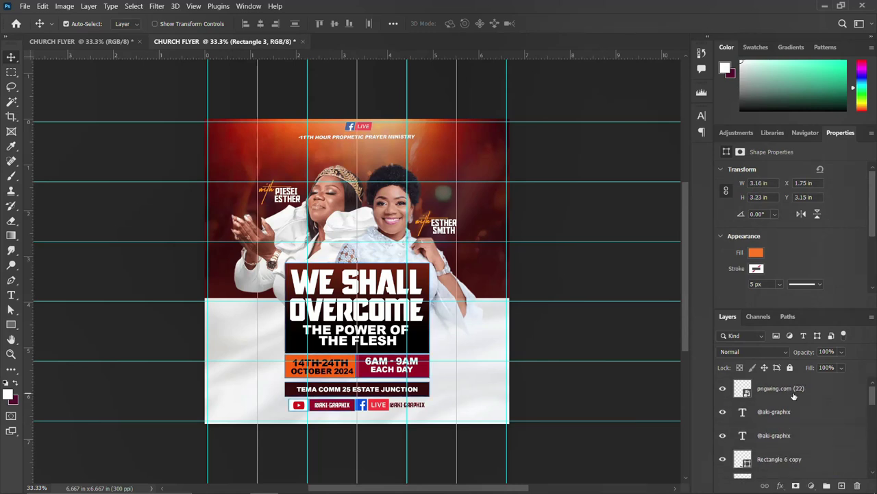
key("ctrl+g")
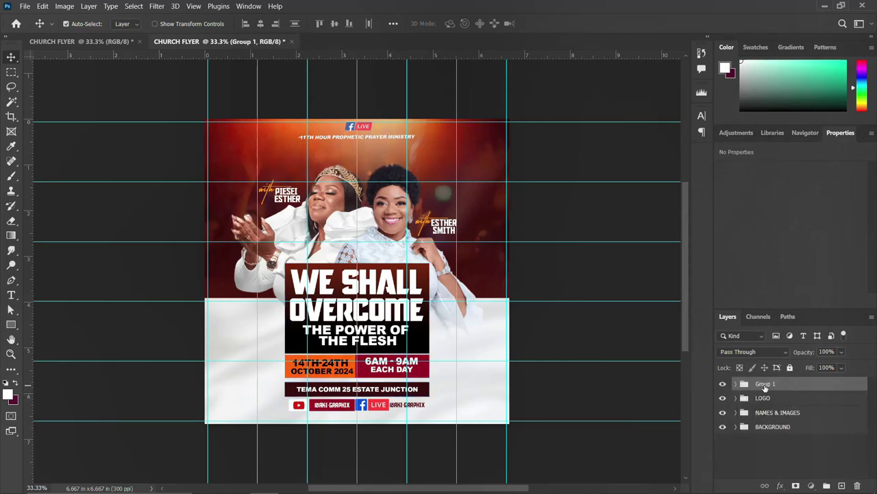
double_click(765, 385)
type("DETAILS")
key("Return")
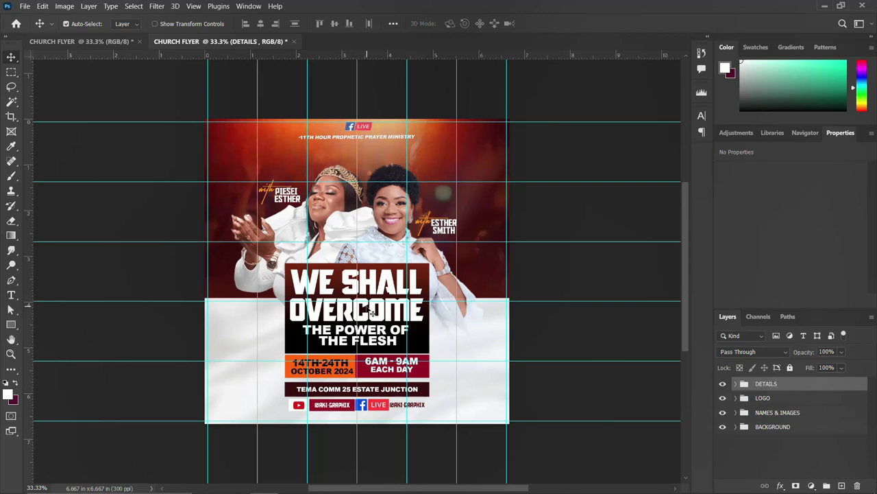